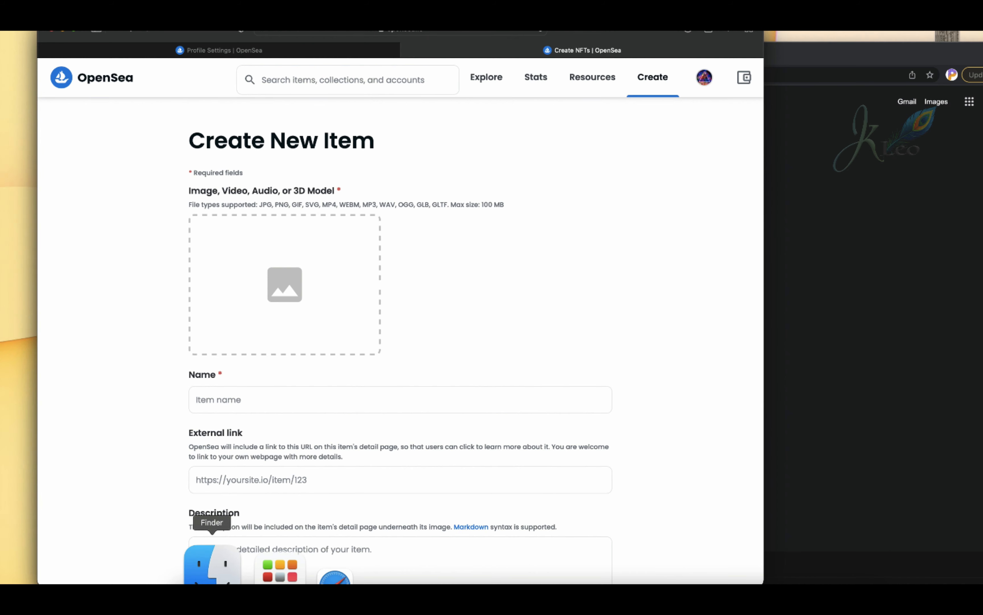
Add Why do I think.wav from the Music folder as the new item's media file and pause its playback.
click(208, 566)
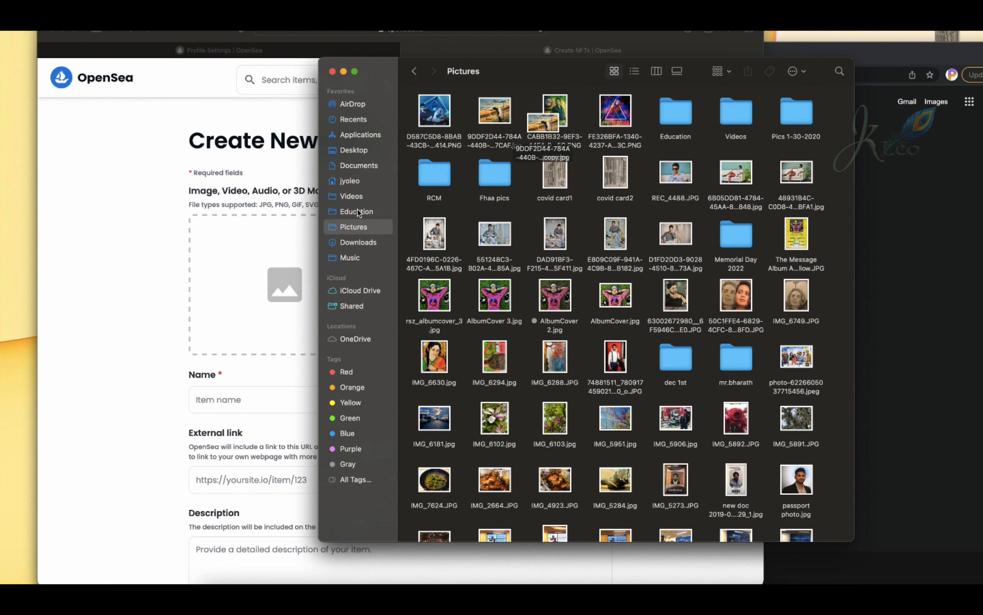
click(350, 259)
click(471, 286)
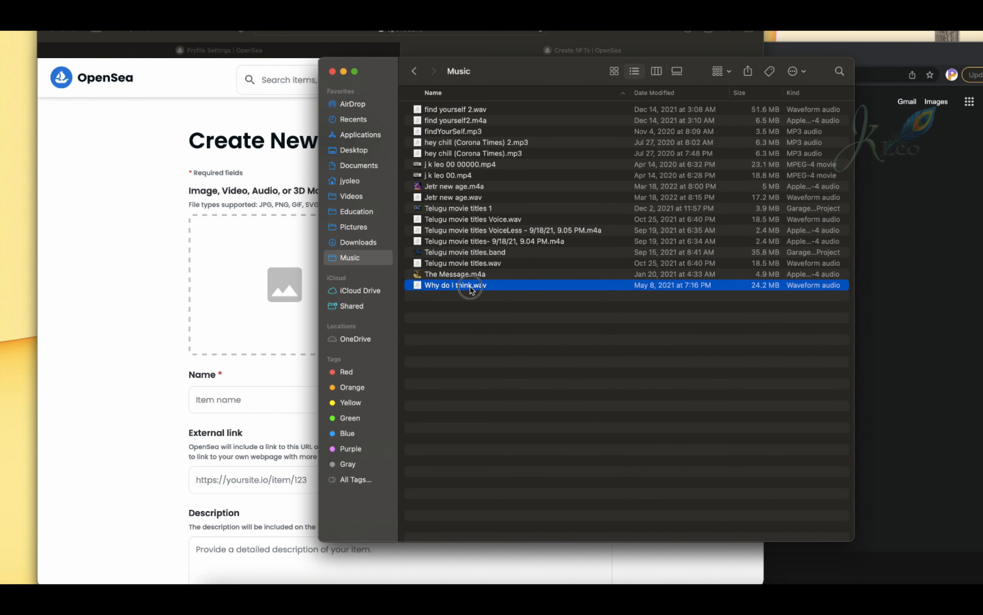
drag(471, 287, 281, 266)
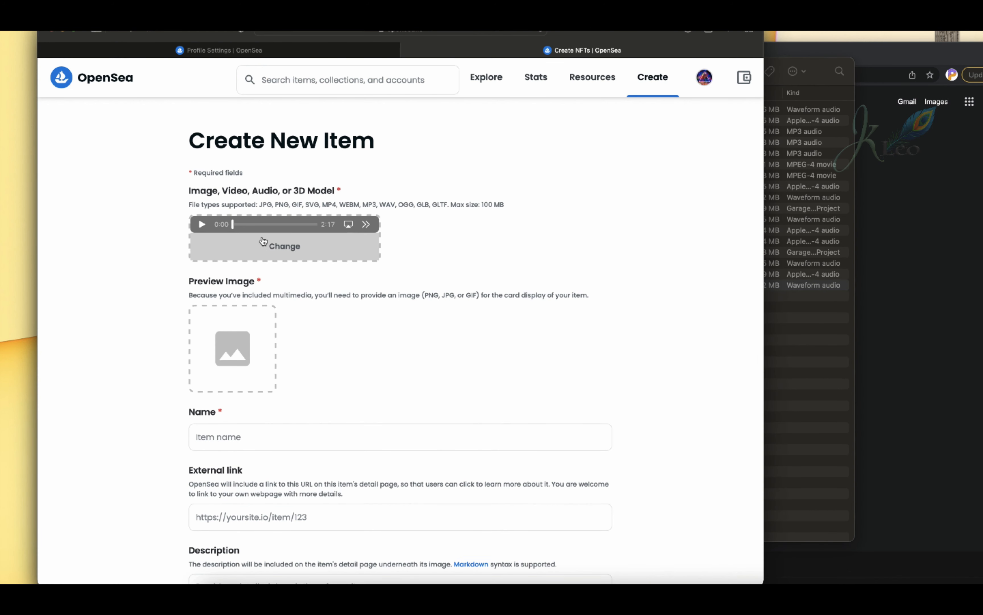
click(202, 224)
Add the neon-triangle PNG whose name starts with FE326BFA from the Pictures folder as the item's preview image.
click(798, 345)
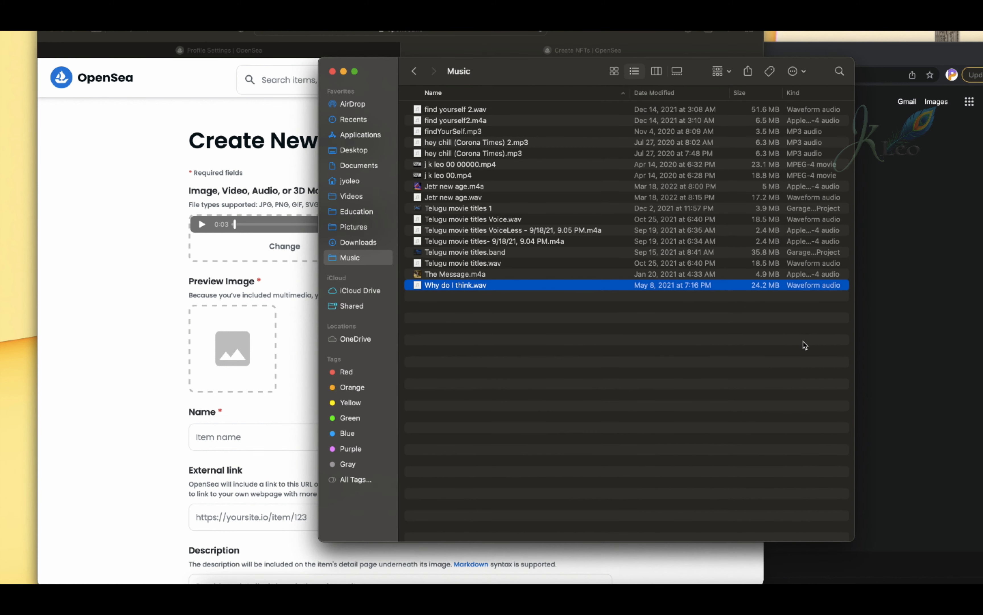
click(291, 340)
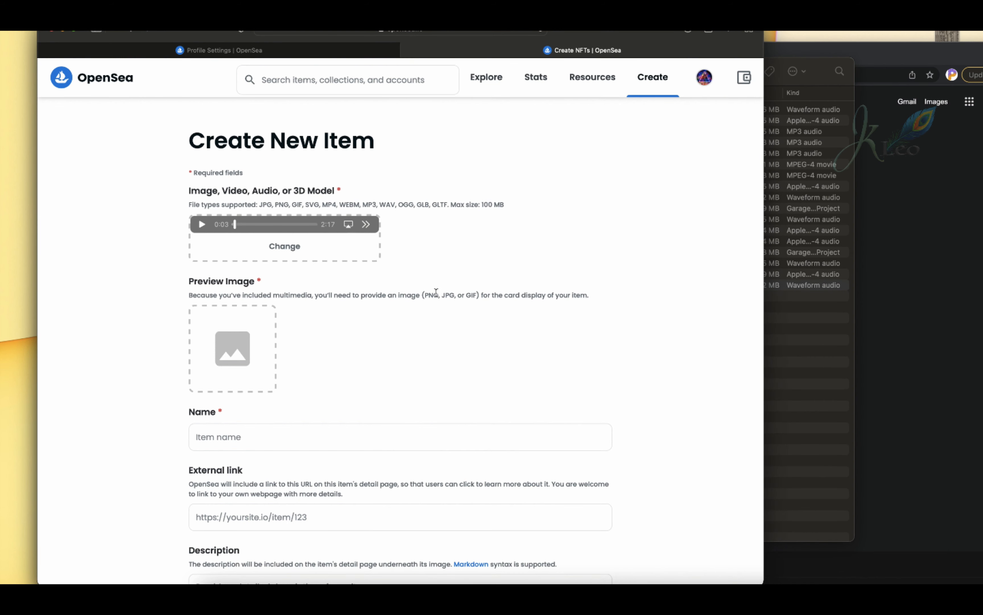
drag(425, 295, 480, 295)
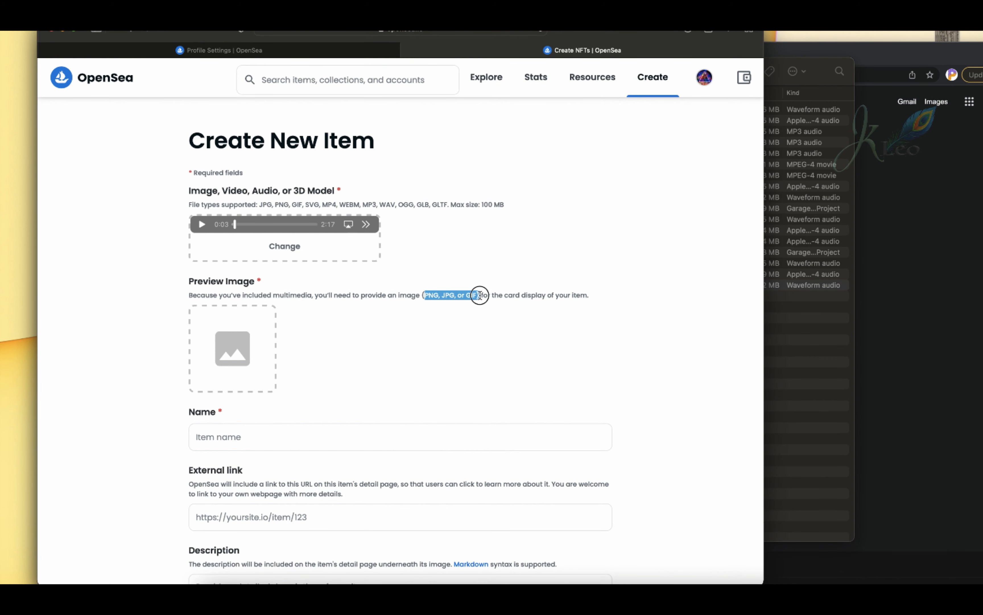
click(492, 332)
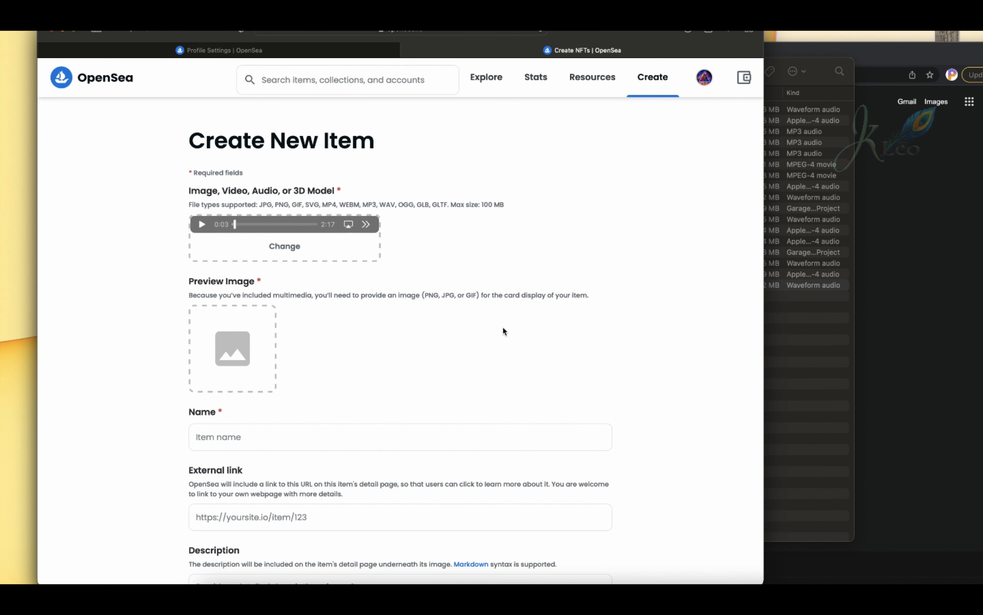
click(805, 350)
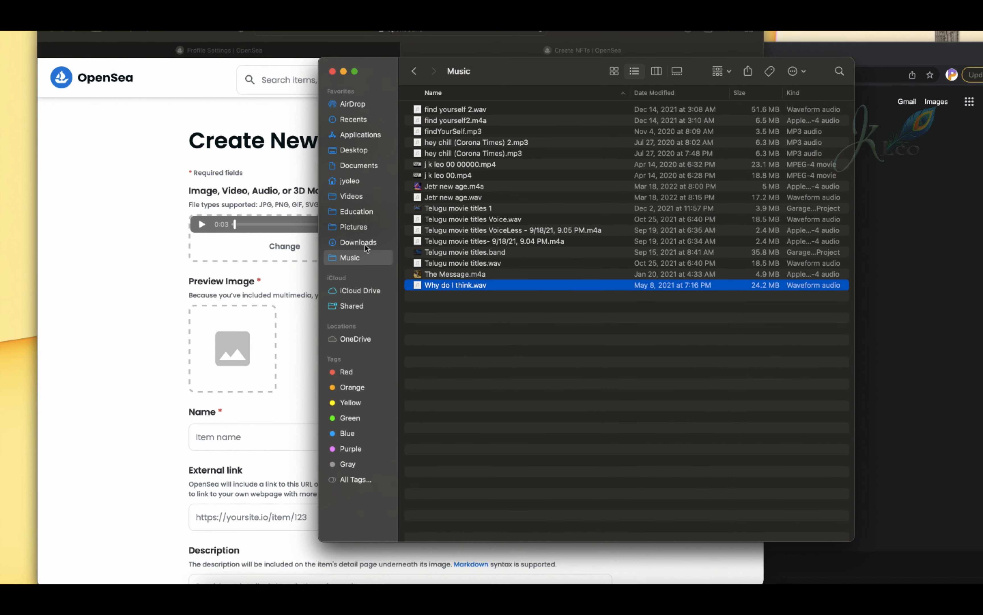
click(362, 228)
drag(626, 115, 243, 358)
key(space)
key(space)
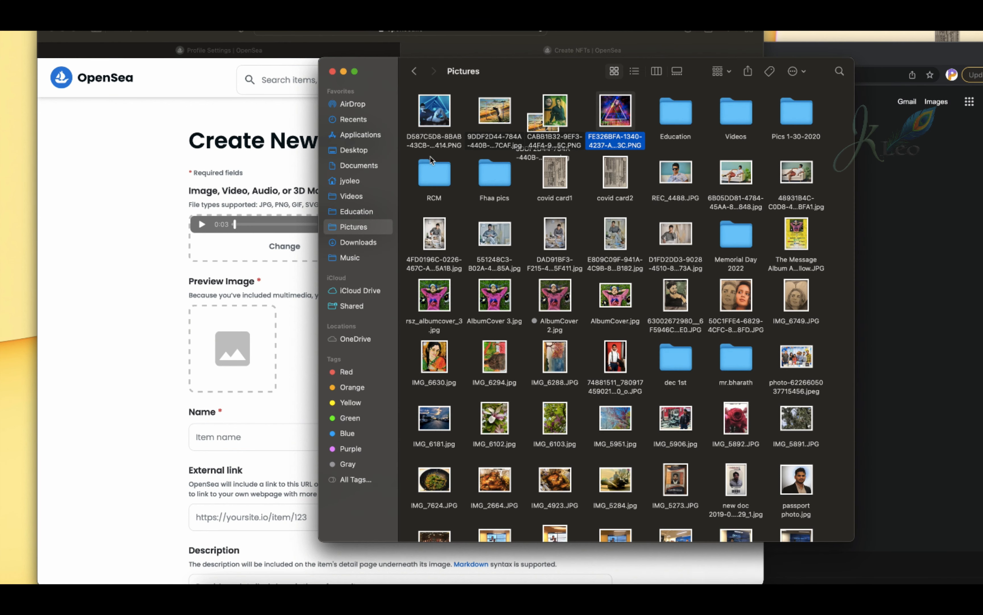
click(609, 117)
drag(609, 117, 227, 345)
click(298, 335)
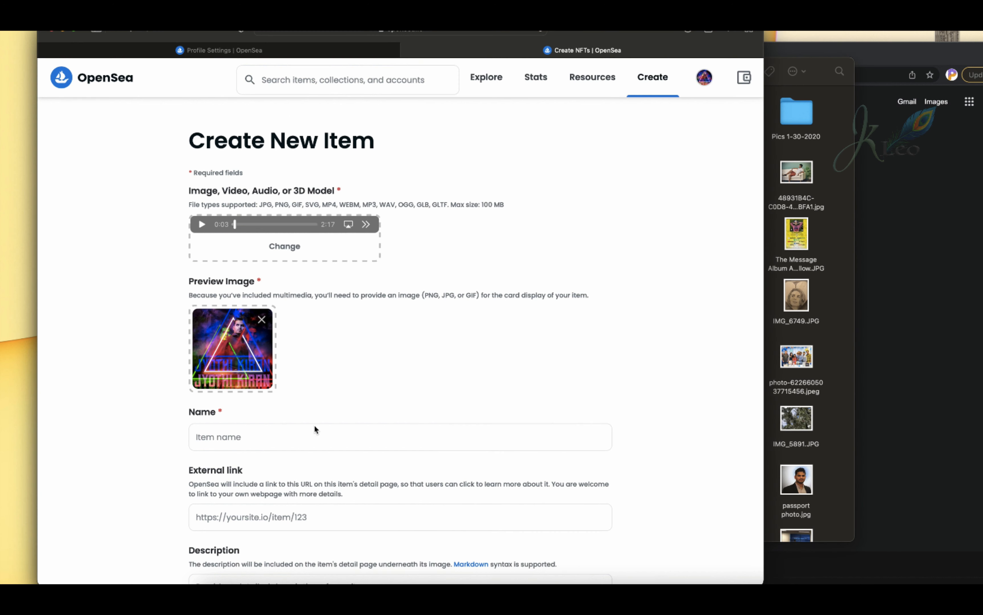
Name the new item "Why do I think".
scroll(324, 438, down, 2)
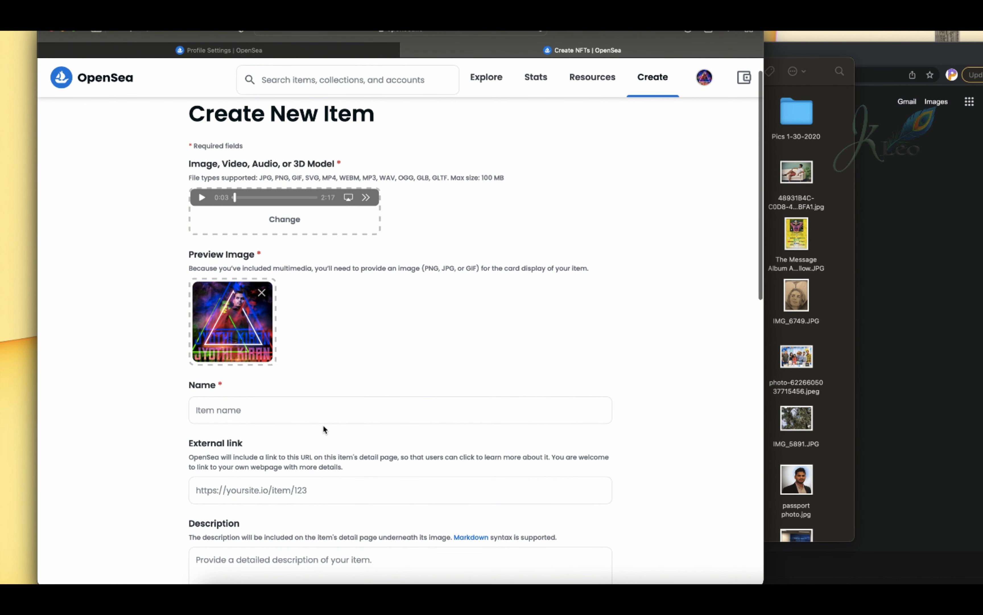
click(286, 409)
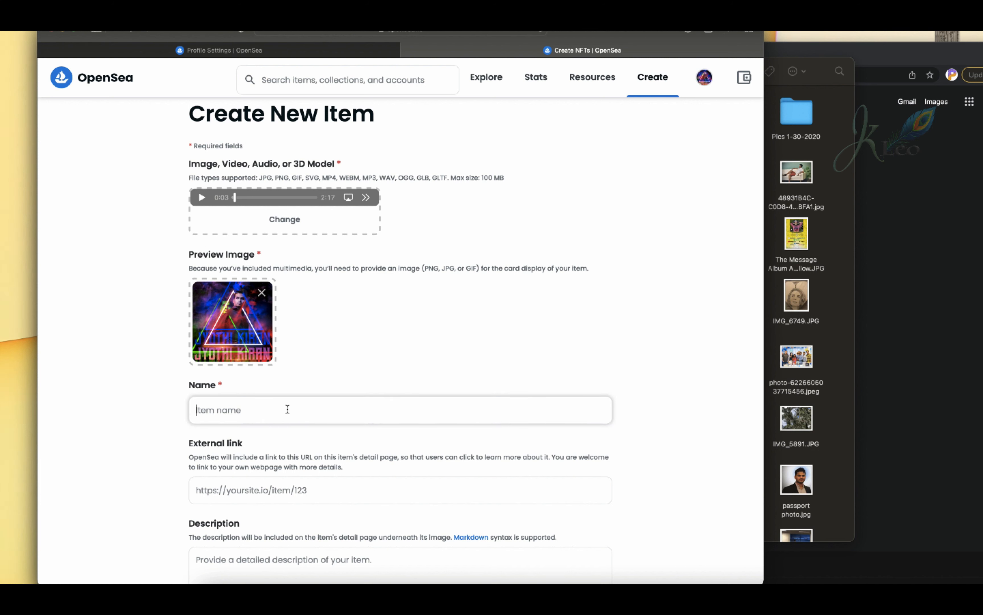
text(Why do I think)
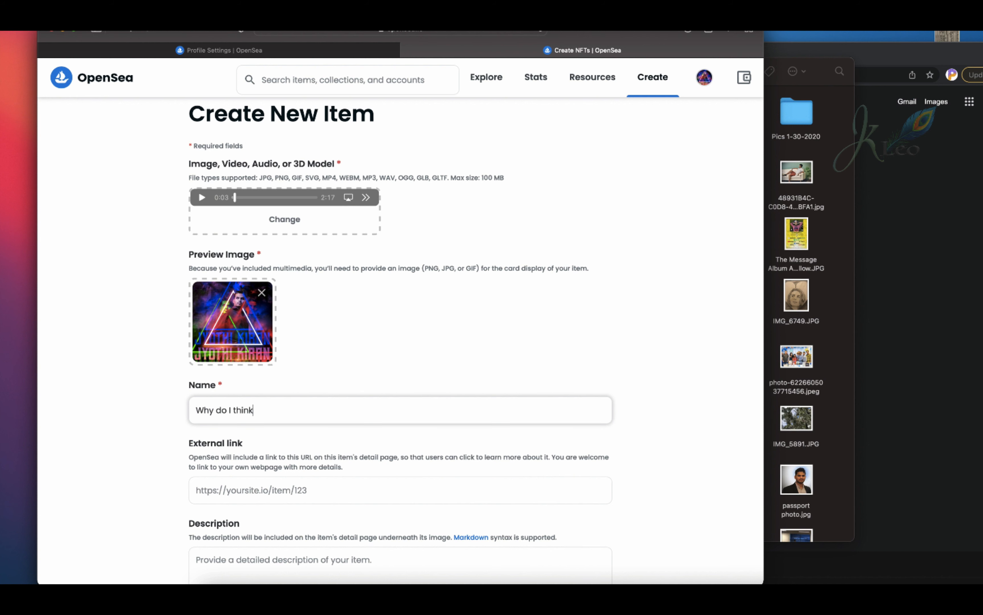
Enter the item description "Unique combination of sounds gives user an experience of happiness and excitement.".
scroll(433, 506, down, 2)
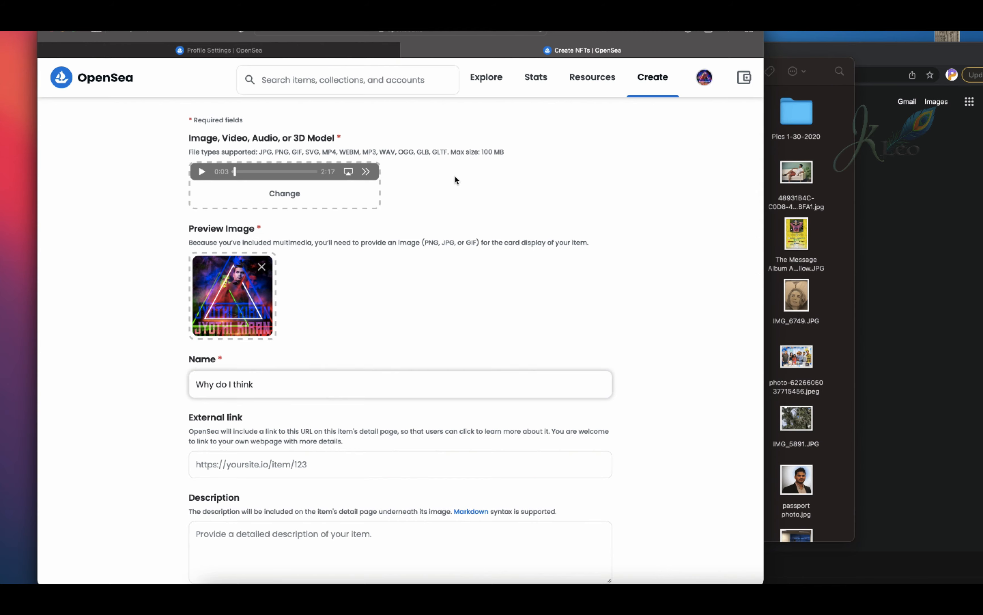
scroll(454, 174, down, 10)
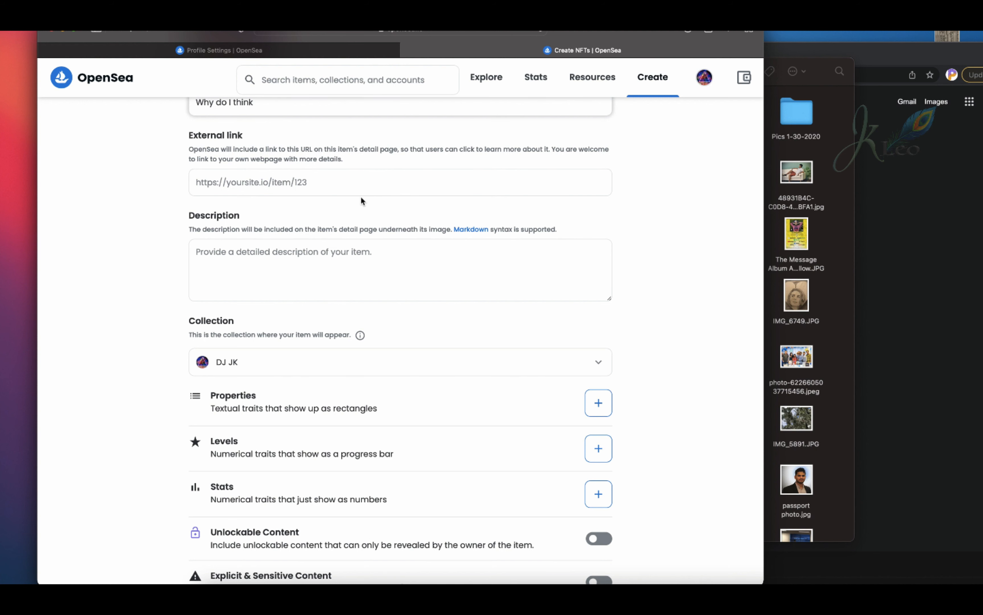
click(275, 265)
scroll(276, 265, up, 3)
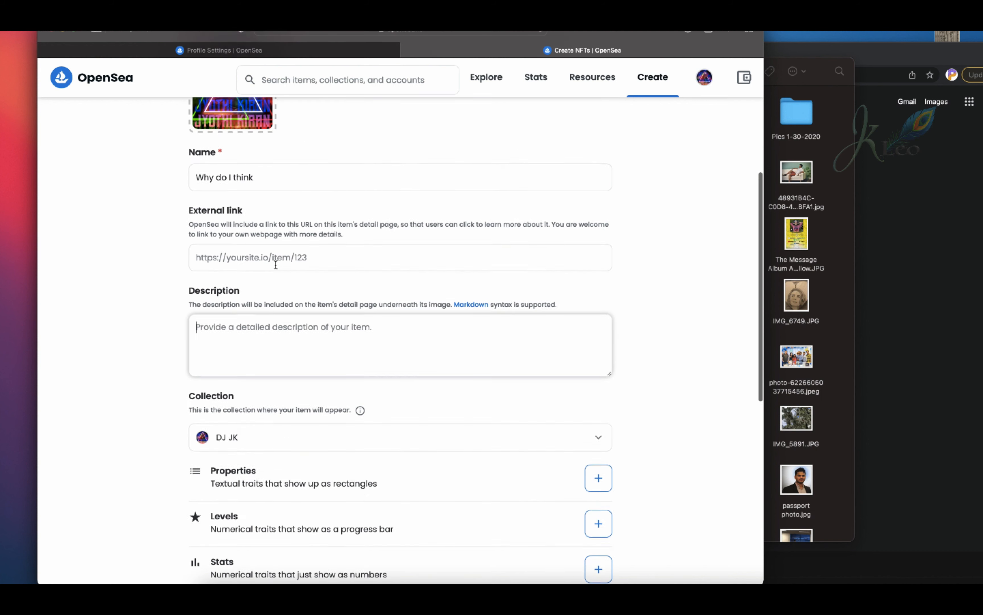
scroll(276, 265, up, 4)
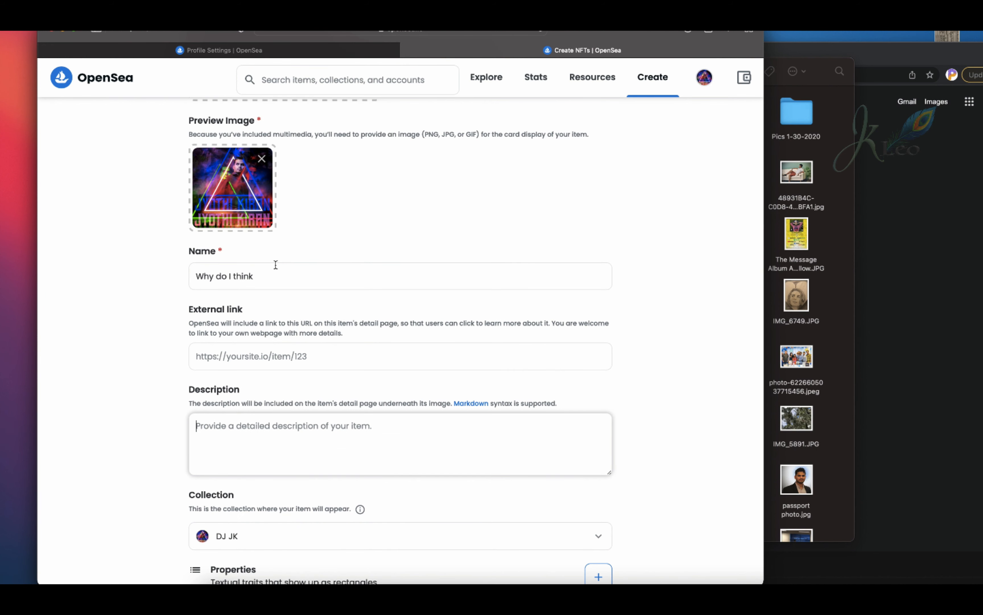
text(This)
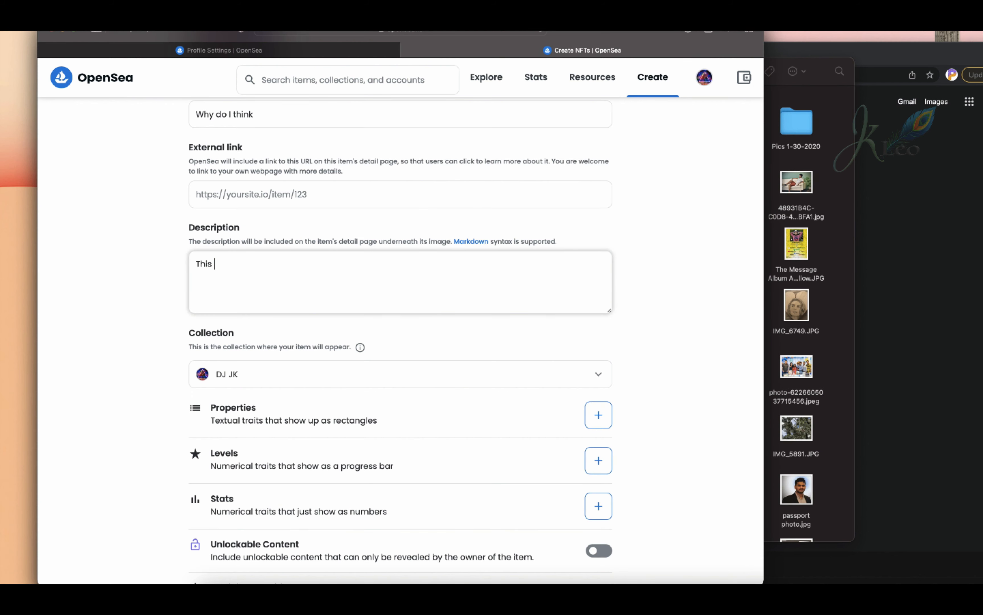
key(BackSpace)
key(BackSpace)
key(BackSpace)
key(BackSpace)
key(BackSpace)
text(Unique combination of sounds gives user an experience of happiness and excitement.)
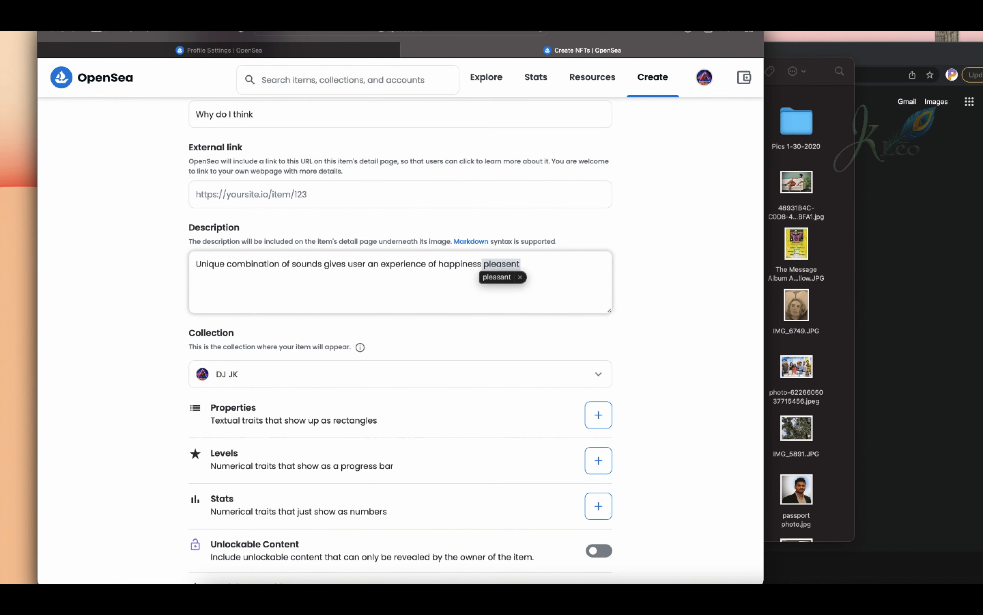
Start the item's properties with one of type Audio named Dolby HD.
scroll(683, 313, down, 3)
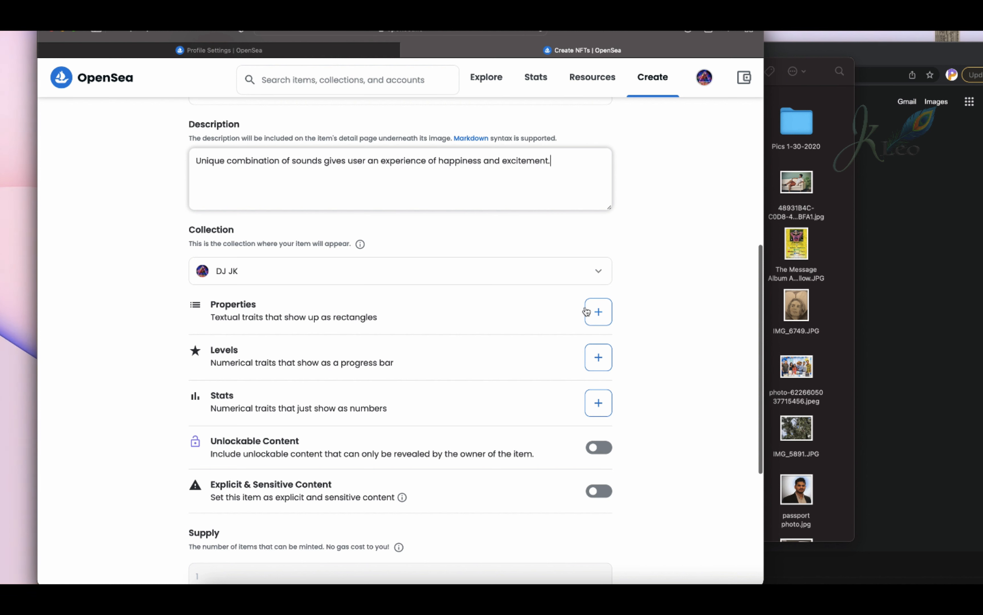
click(598, 313)
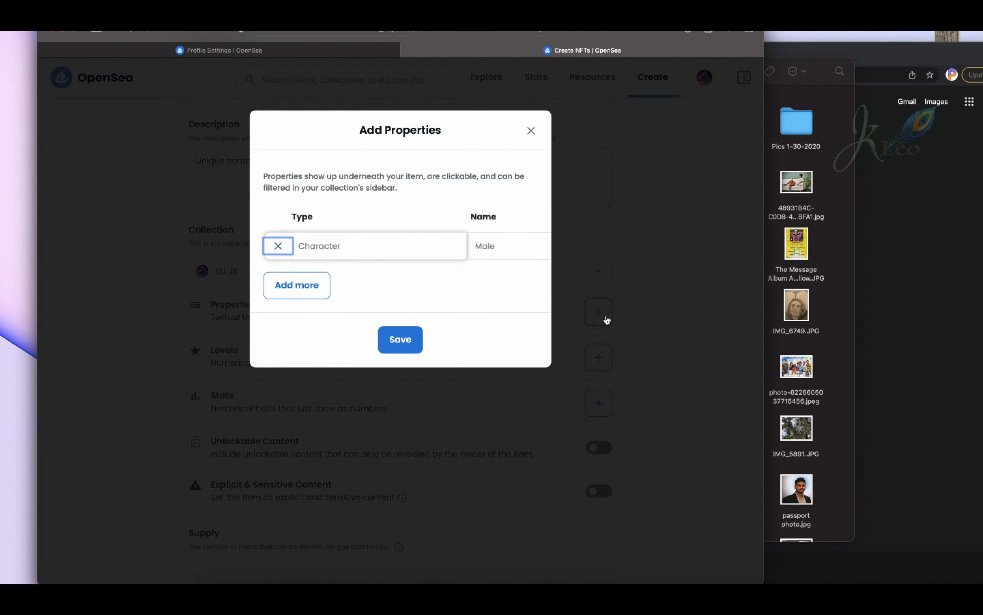
click(414, 247)
text(Audio)
key(Tab)
text(Dolby HD)
Add the properties Audio System Support with 5.1 / 7.1 and Type with EDM, and save the properties.
click(297, 285)
text(Audio System Support)
key(Tab)
text(5.1 / 7)
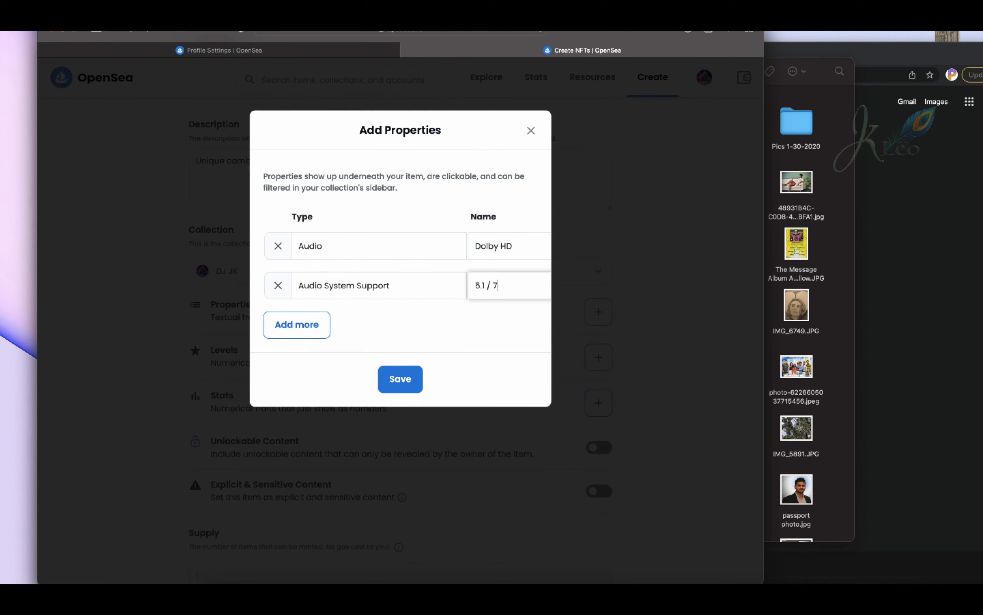
text(.1)
click(297, 324)
text(Type)
key(Tab)
text(EDM)
click(403, 421)
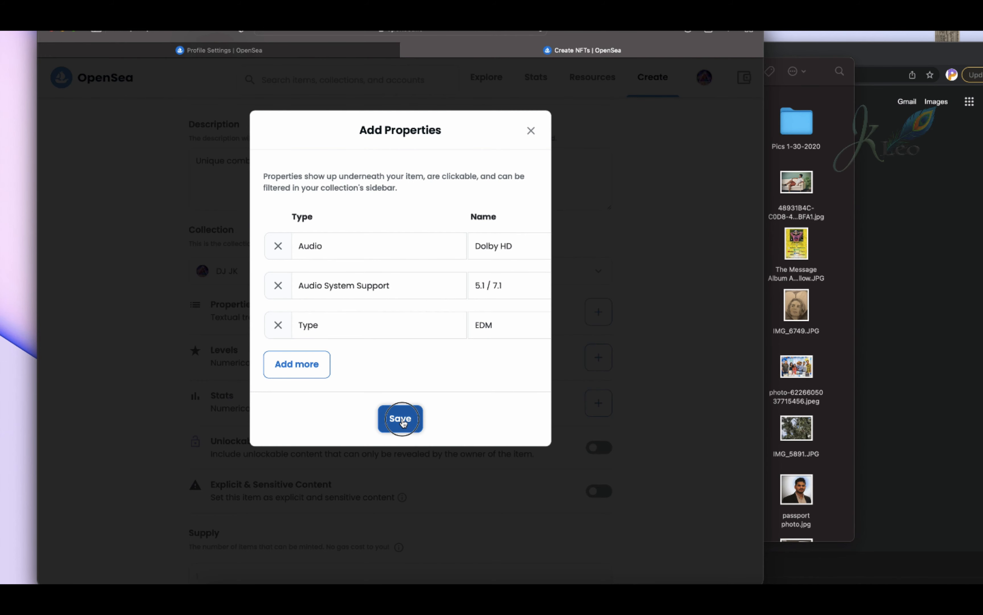
Add the levels Beats at 4 of 5 and Trance at 3 of 5 to the item.
scroll(619, 374, down, 3)
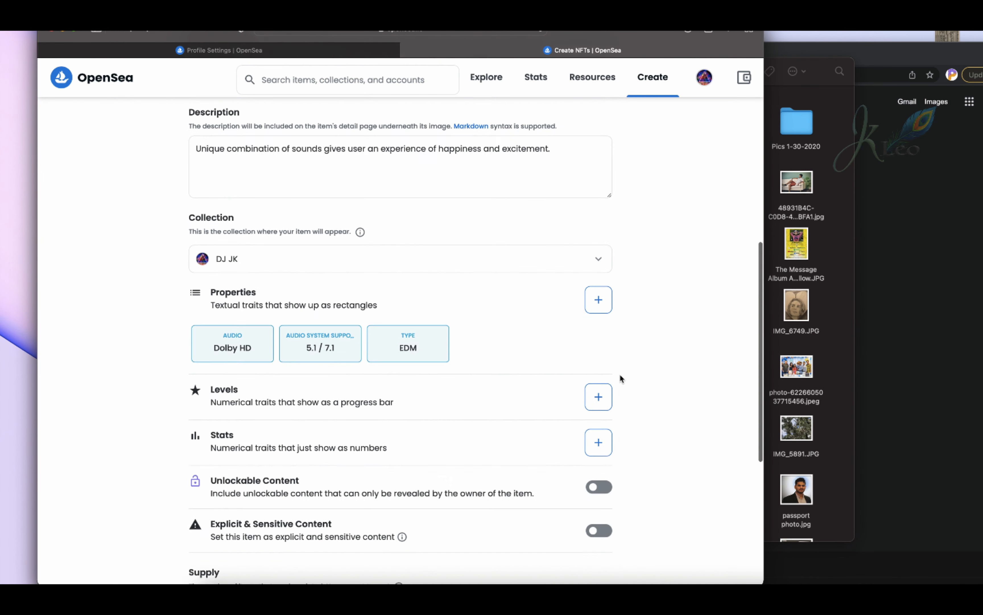
click(597, 298)
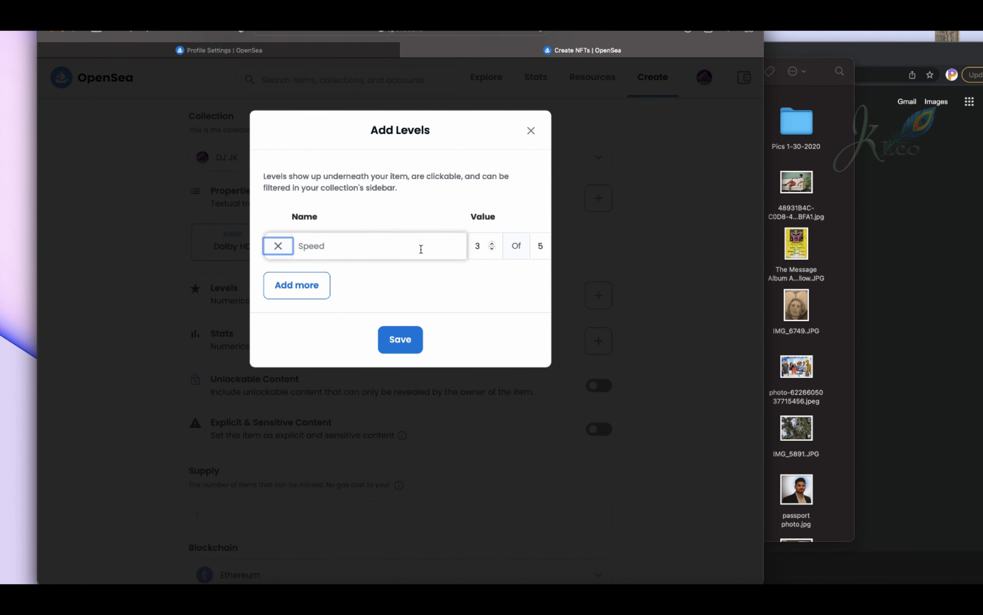
click(421, 248)
text(Beats)
click(492, 243)
click(300, 286)
click(344, 280)
text(Trance)
Add the levels Uplifting at 4 of 5 and Lyrics at 1 of 5.
click(318, 328)
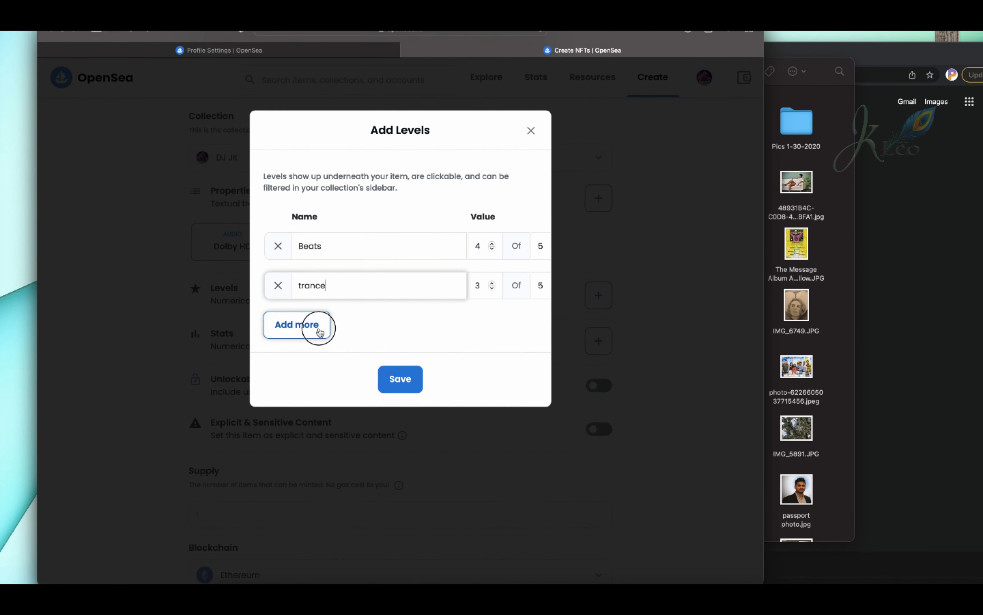
text(Uplifting)
click(297, 364)
click(325, 365)
text(Lyrics)
double_click(492, 367)
Add the level Dance at 4 of 5 and save all the levels.
click(297, 404)
click(325, 404)
text(Dance)
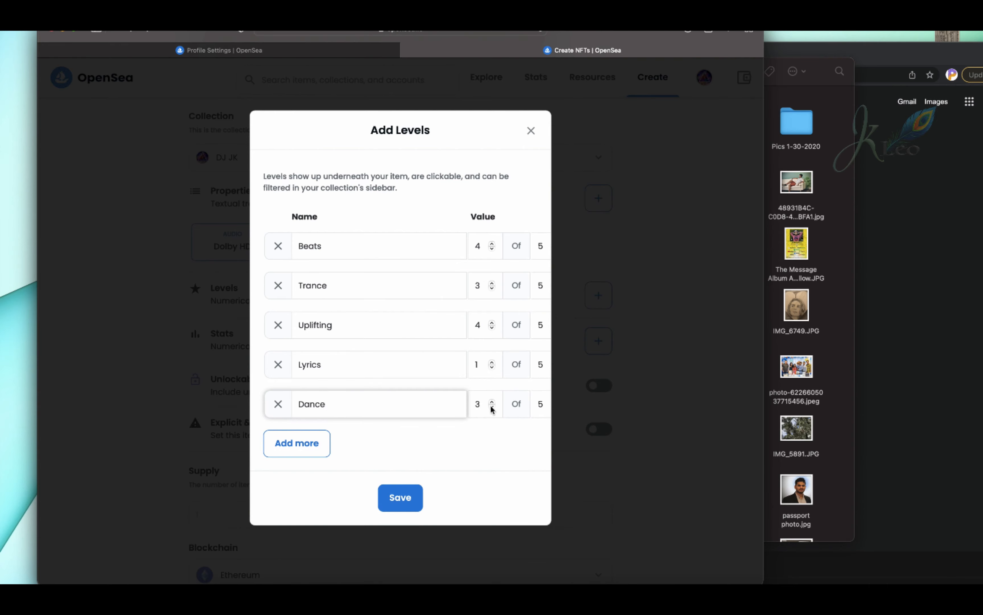
click(492, 402)
click(401, 497)
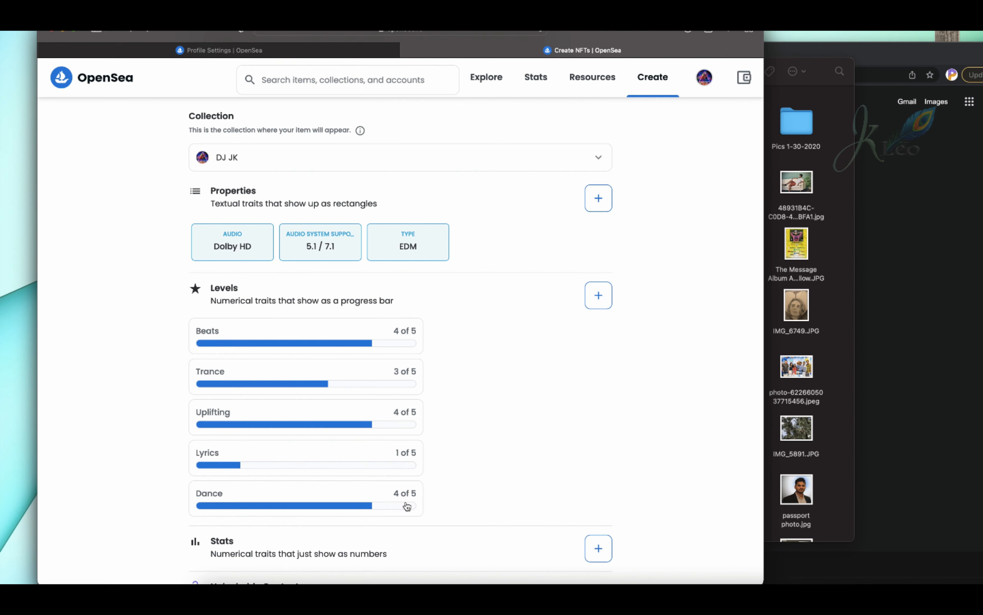
scroll(570, 422, down, 2)
scroll(571, 422, down, 7)
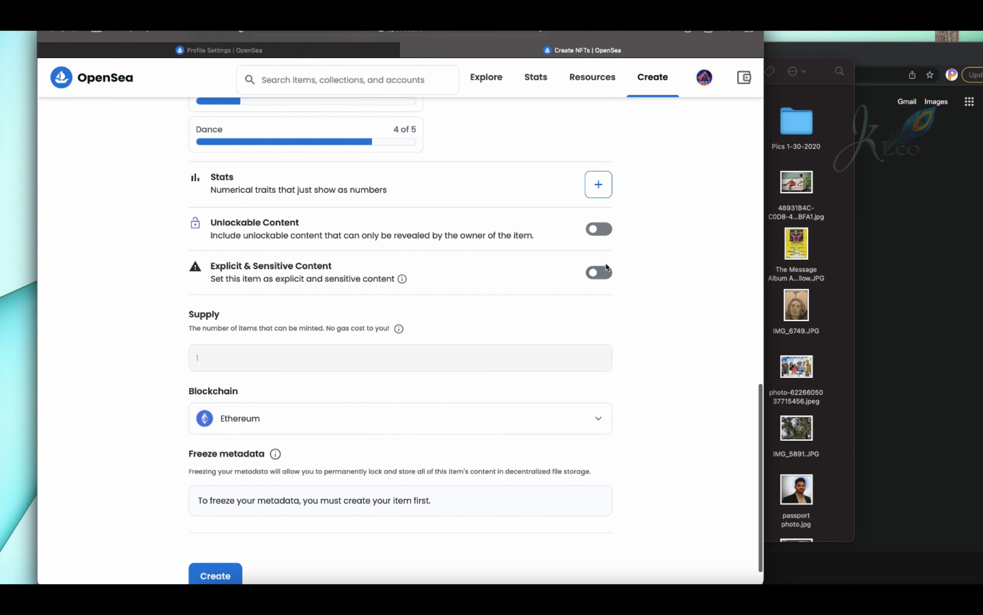
scroll(404, 228, up, 2)
click(599, 340)
click(600, 340)
Submit the item for creation and complete the human check by selecting the squares with traffic lights.
scroll(427, 364, down, 3)
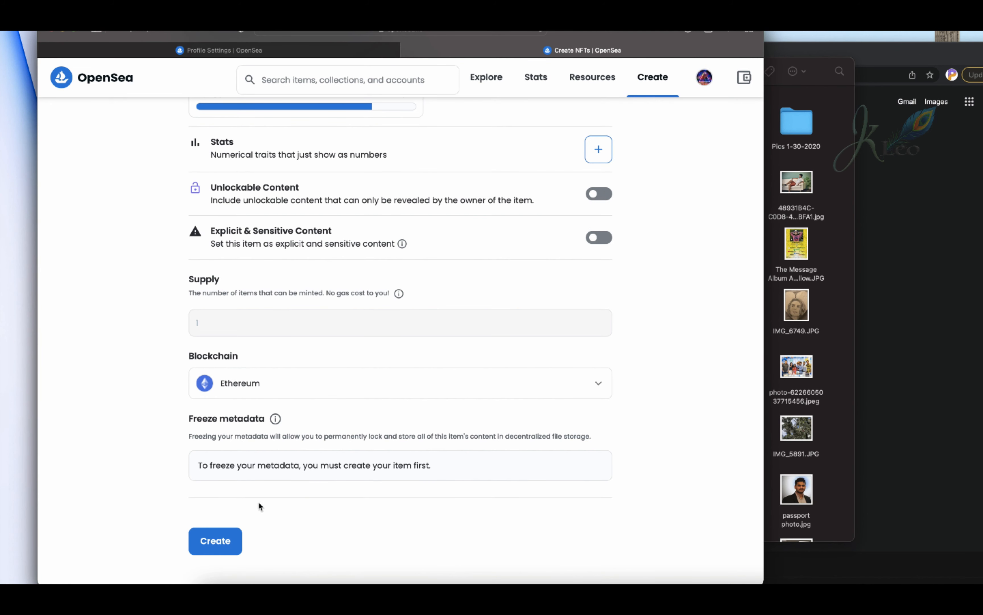
click(219, 540)
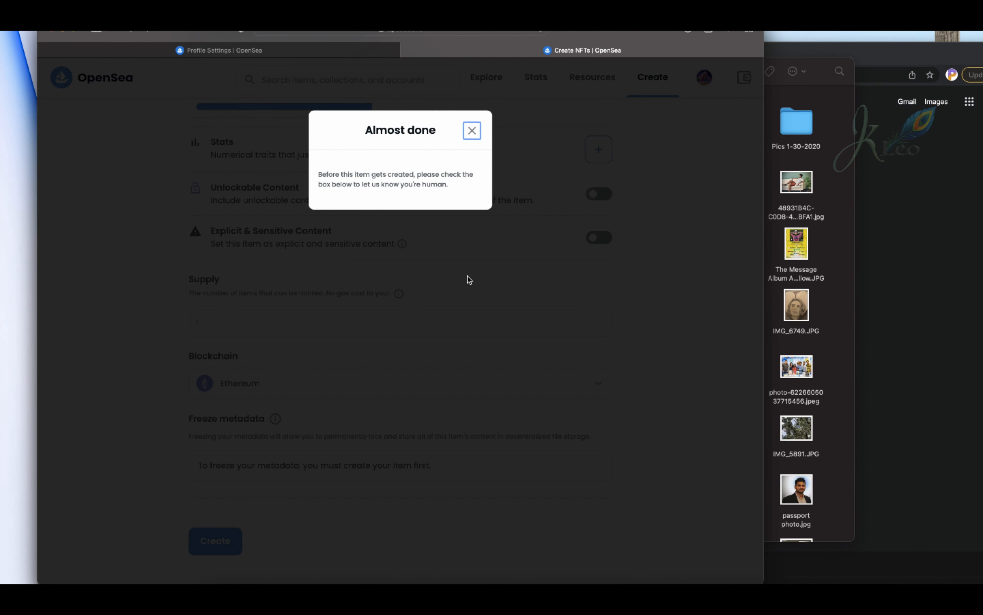
click(339, 218)
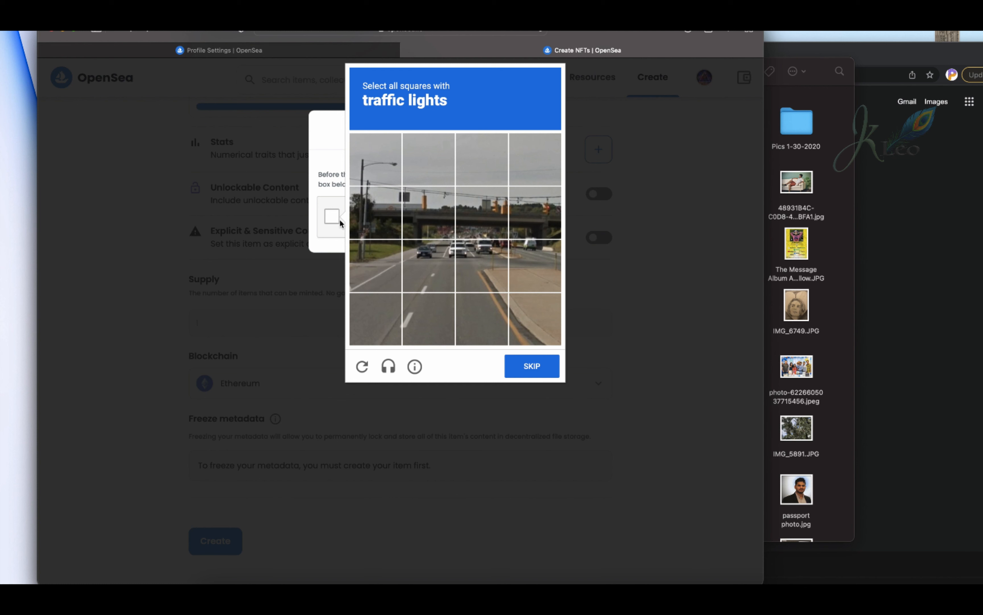
click(428, 212)
click(481, 212)
click(535, 212)
click(536, 374)
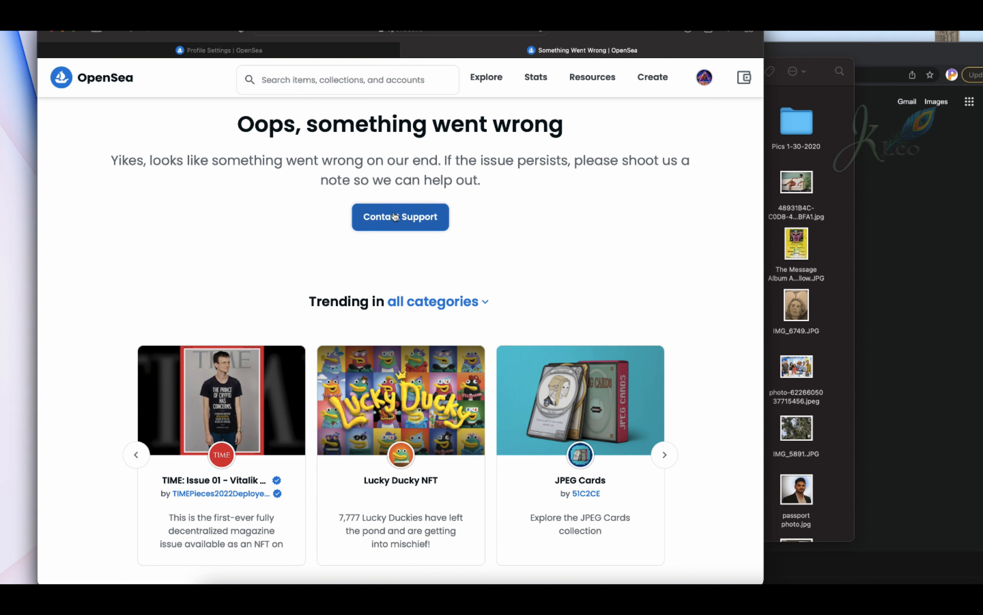
Open the support request page from the error page, and close it along with the other extra tab.
click(389, 220)
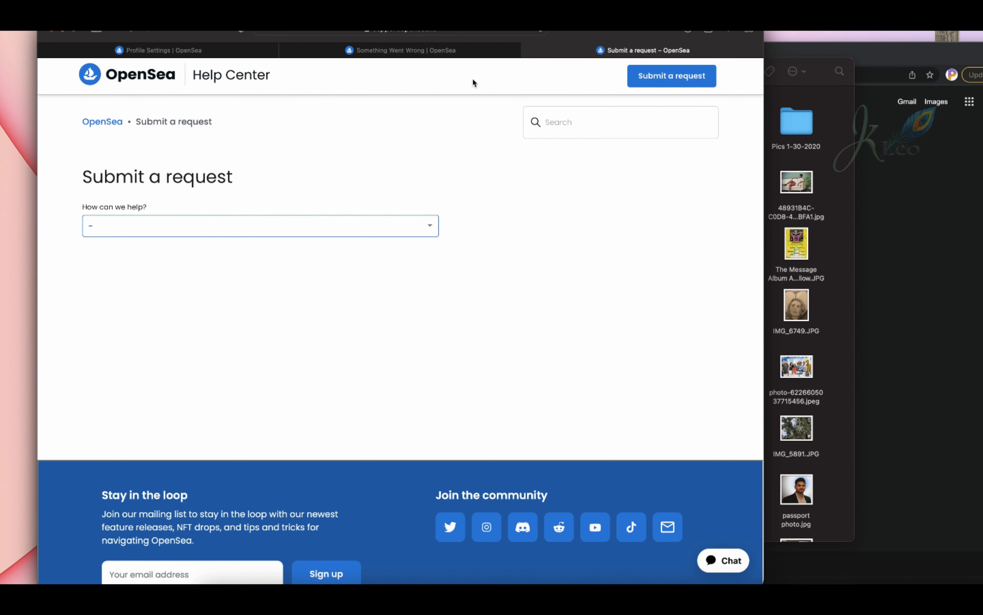
click(410, 51)
key(super+w)
key(super+w)
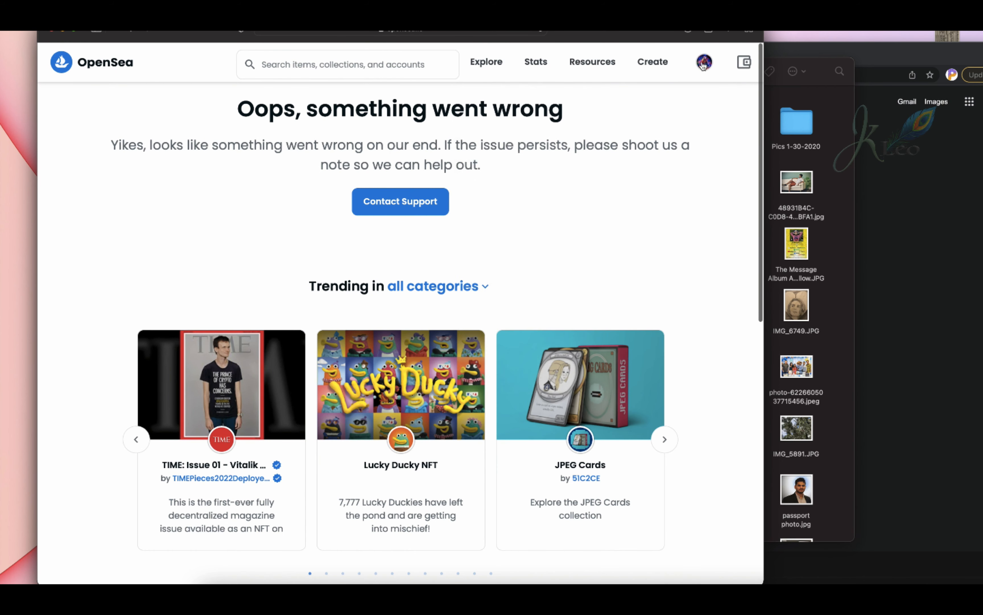
Open the "Why do I think" item from the profile's collected items and review its price history, listings and offers.
click(674, 97)
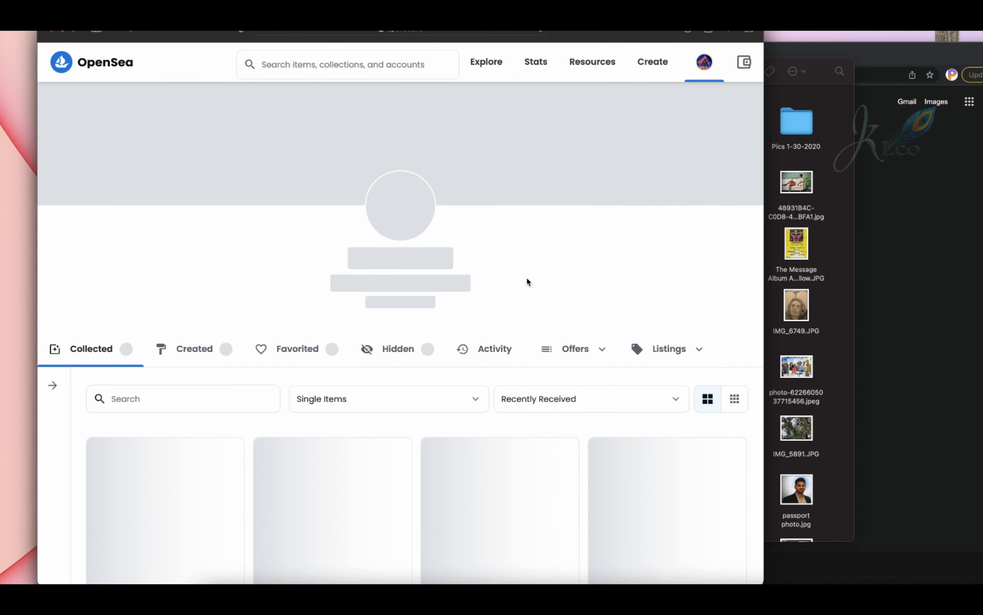
scroll(532, 262, down, 8)
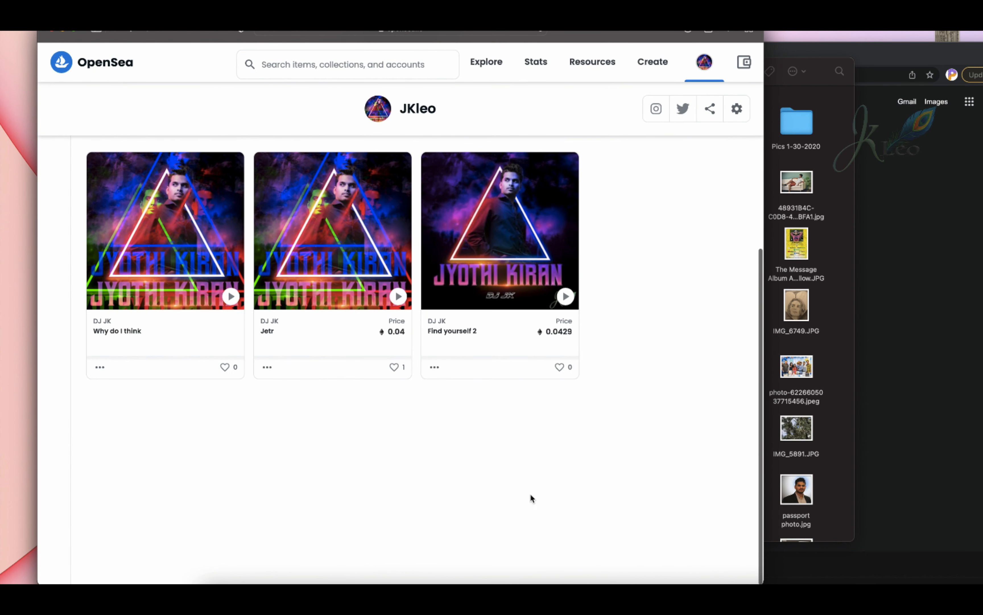
click(170, 337)
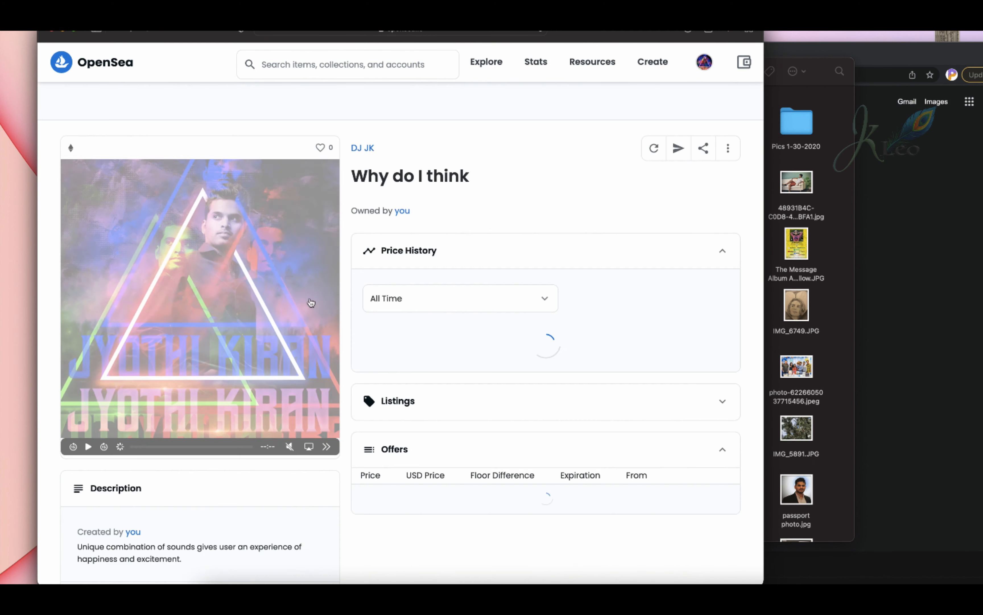
click(502, 260)
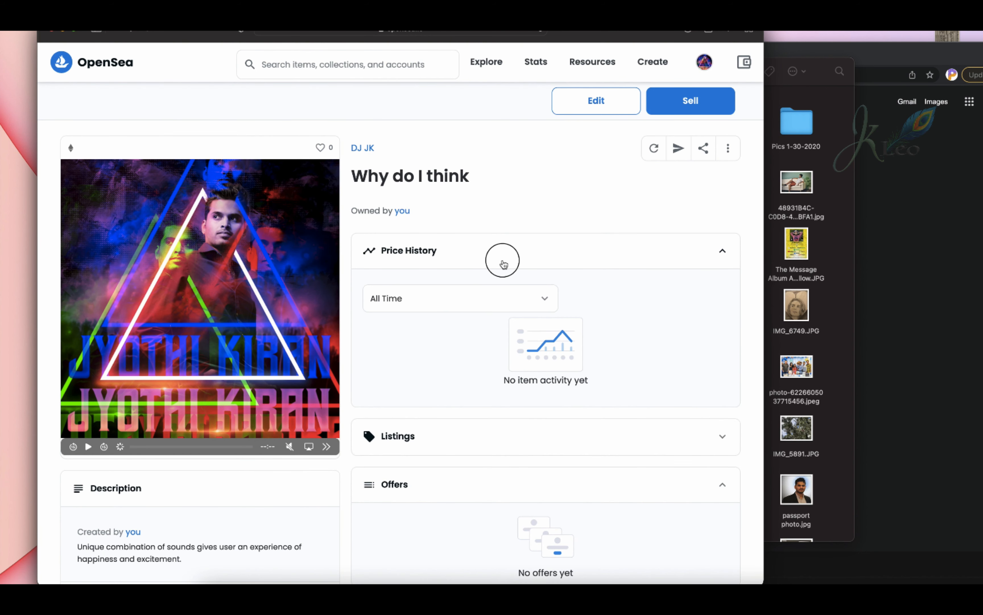
click(503, 260)
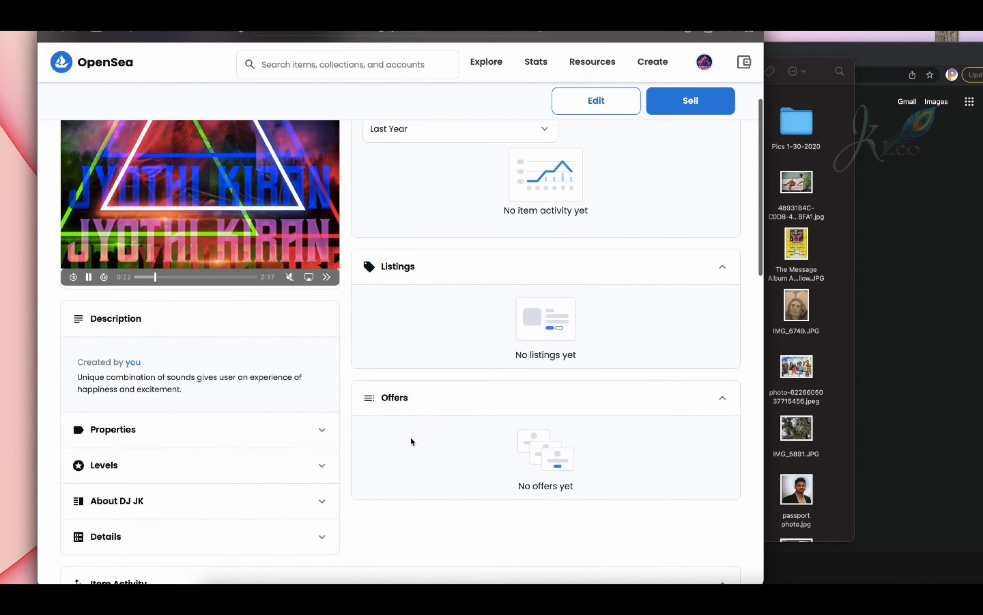
scroll(410, 437, up, 1)
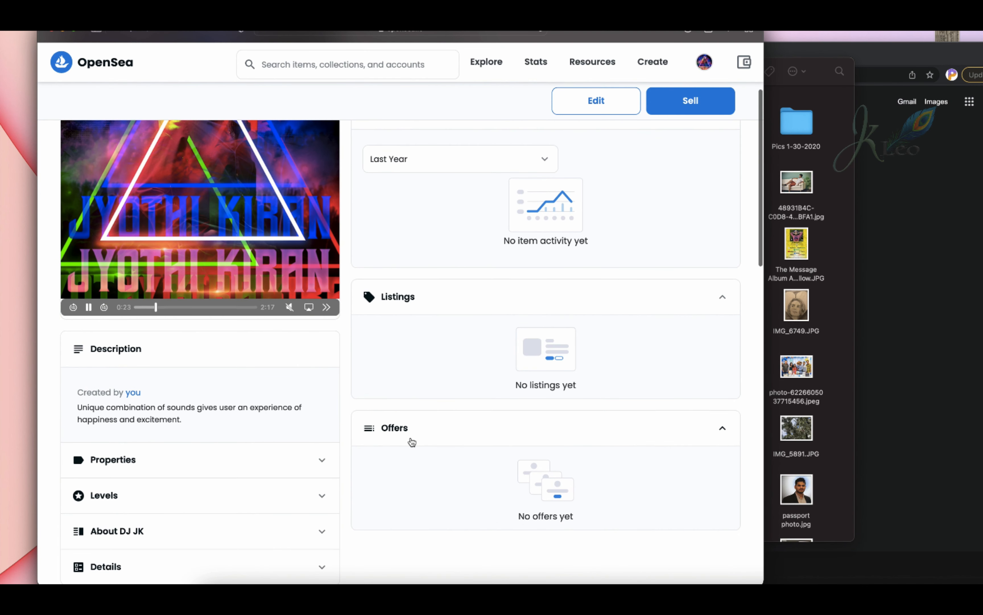
scroll(410, 436, up, 5)
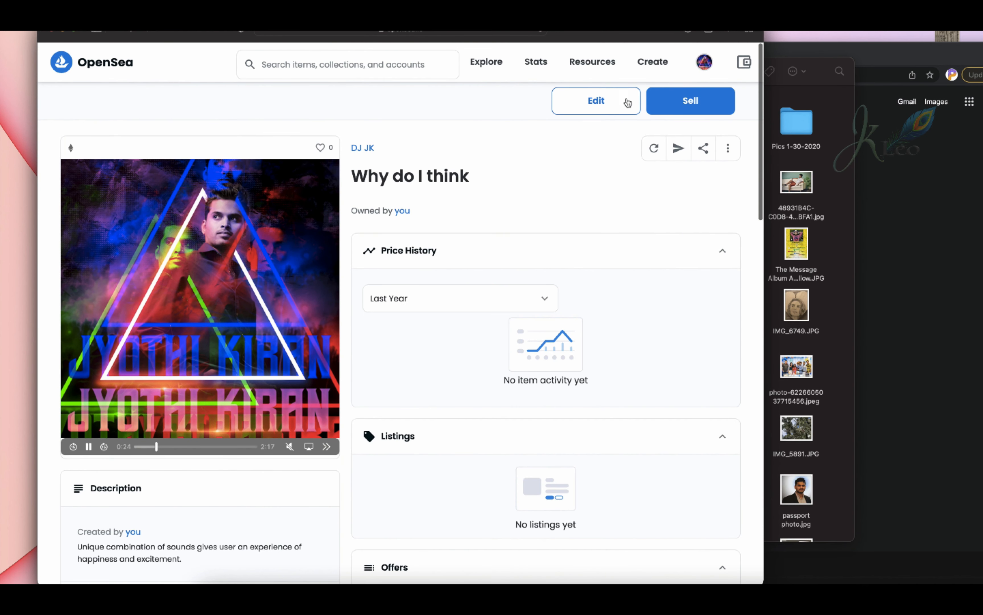
Start a fixed-price sale listing for "Why do I think" and set its price to 0.0653 ETH.
click(673, 101)
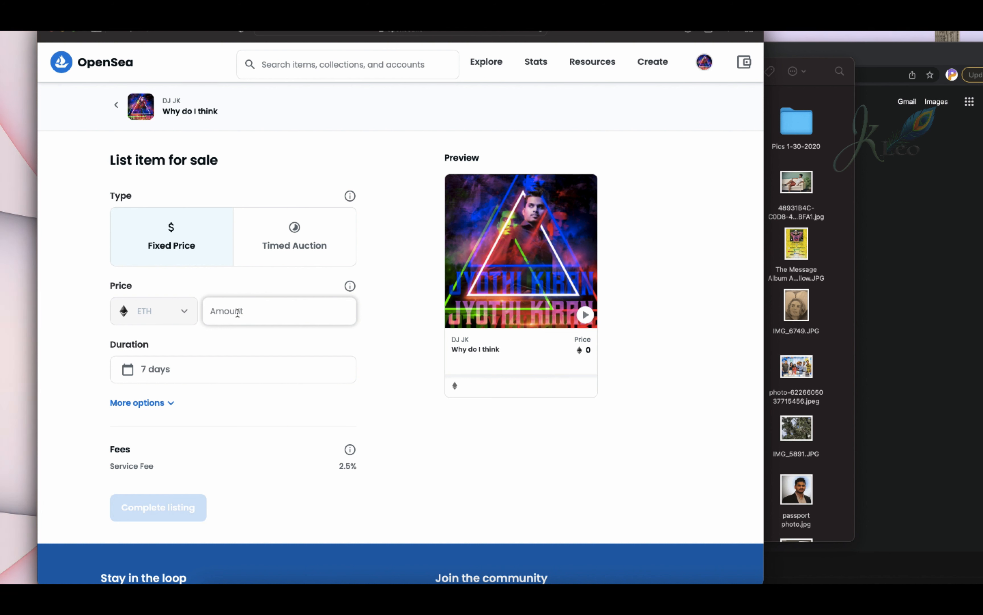
text(0)
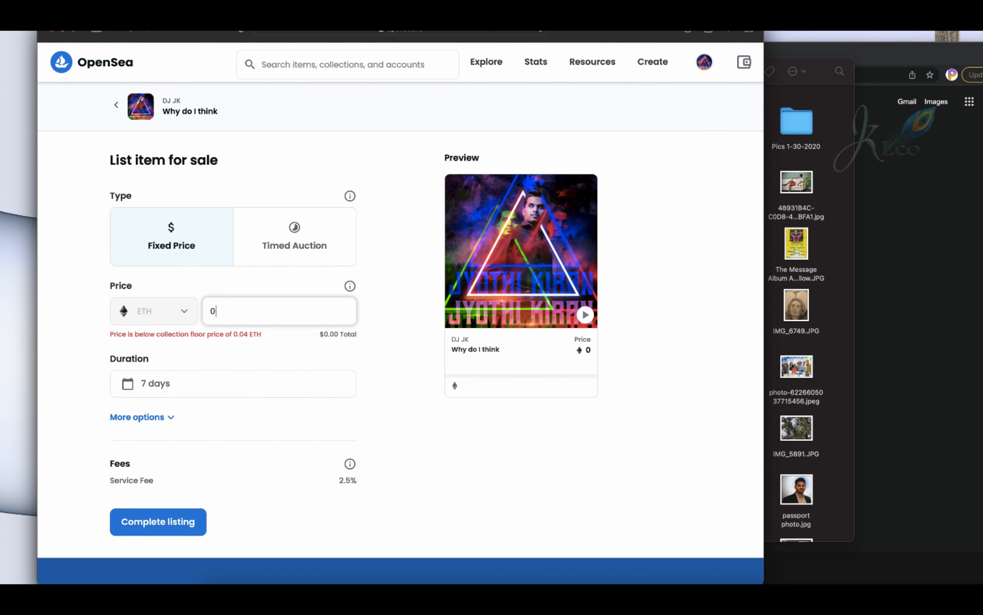
text(.0653)
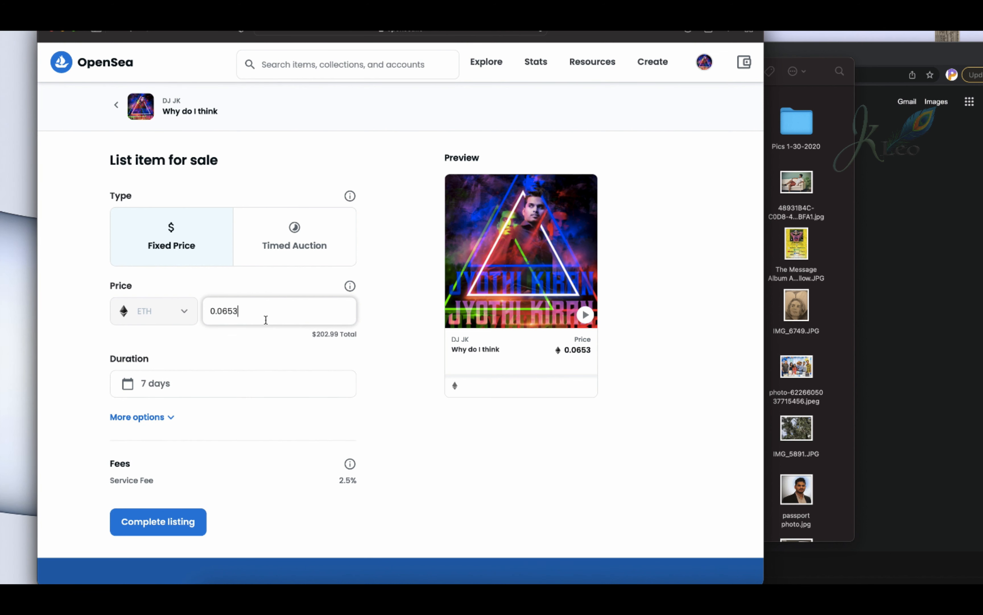
click(317, 337)
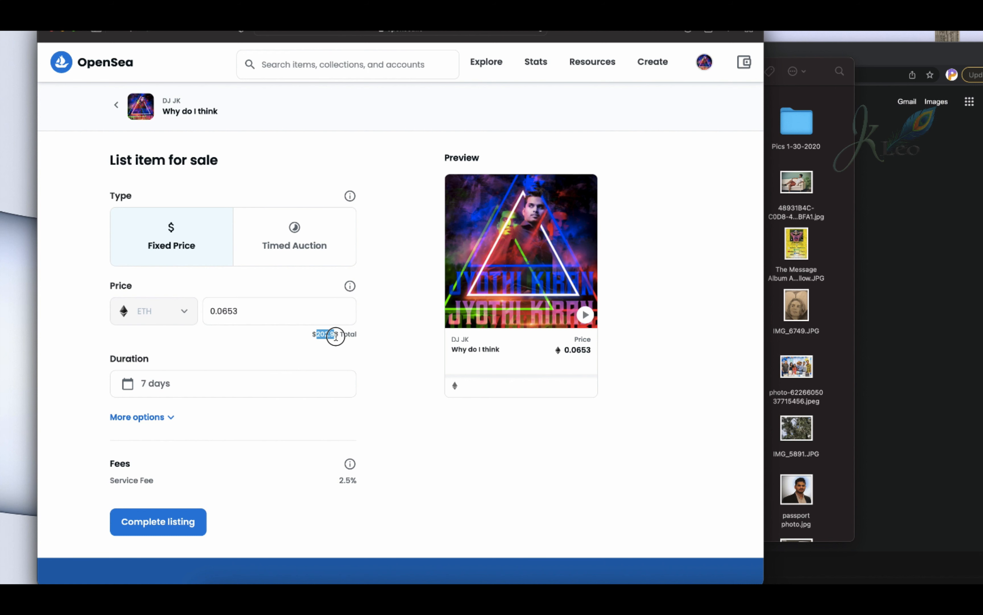
Set the sale listing's duration to 6 months.
scroll(371, 349, down, 3)
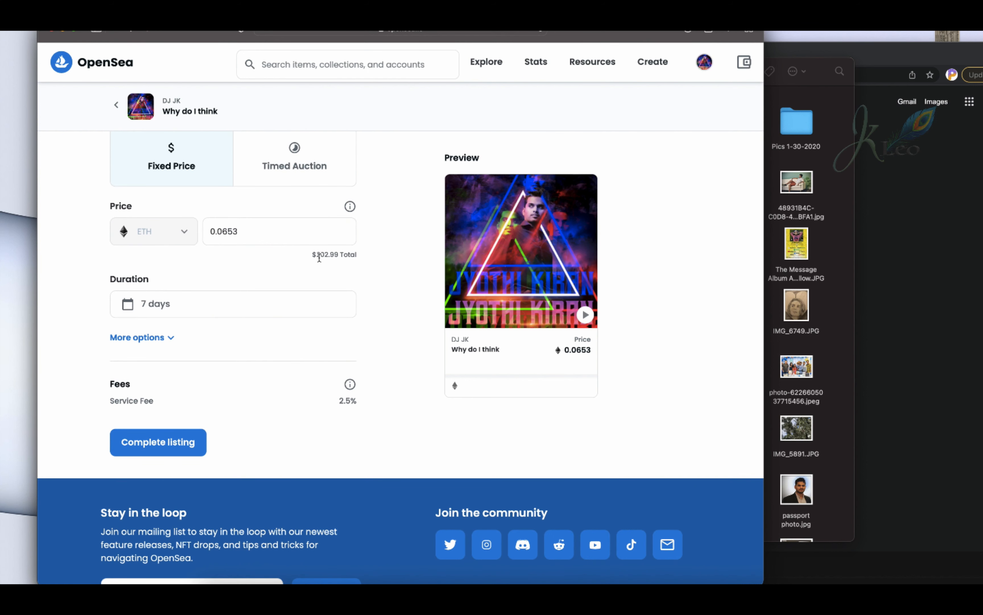
click(285, 305)
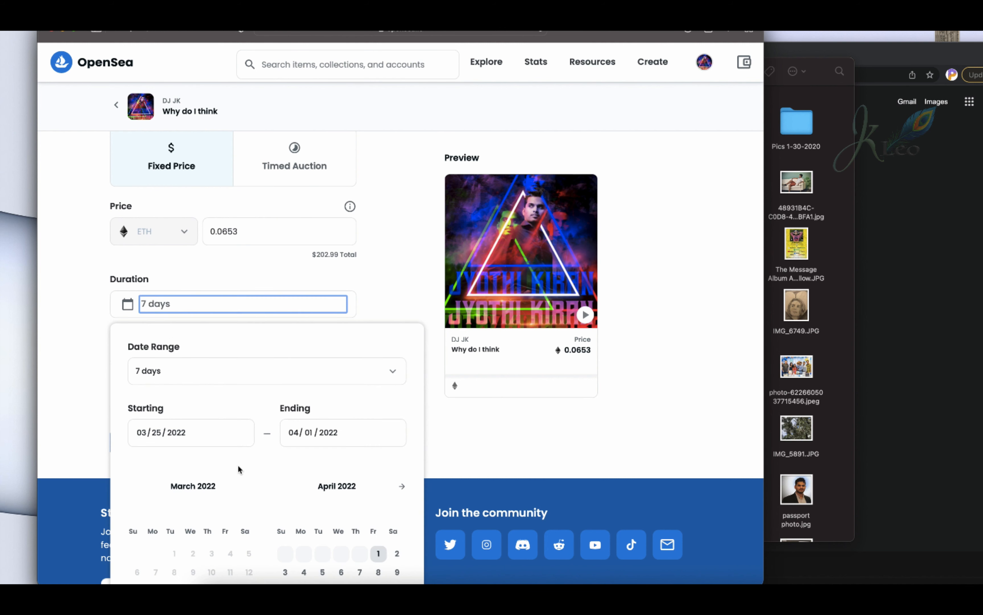
scroll(289, 415, down, 2)
click(309, 291)
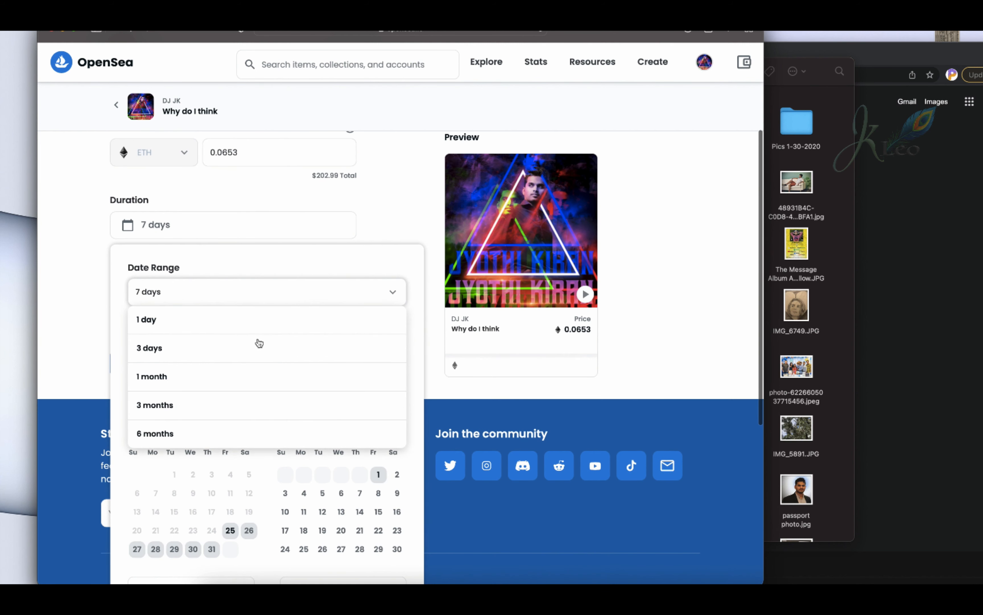
click(155, 434)
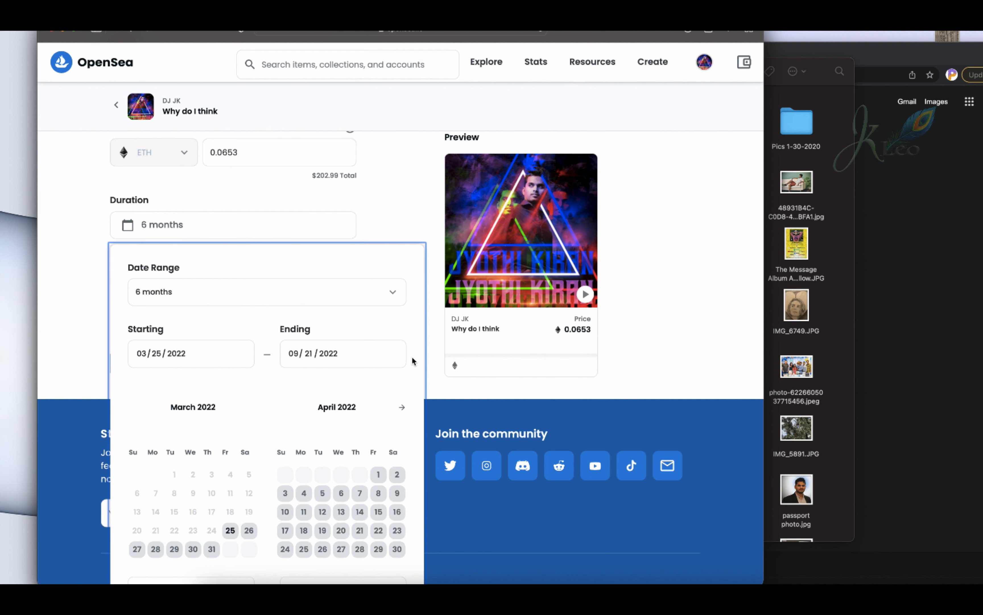
click(438, 330)
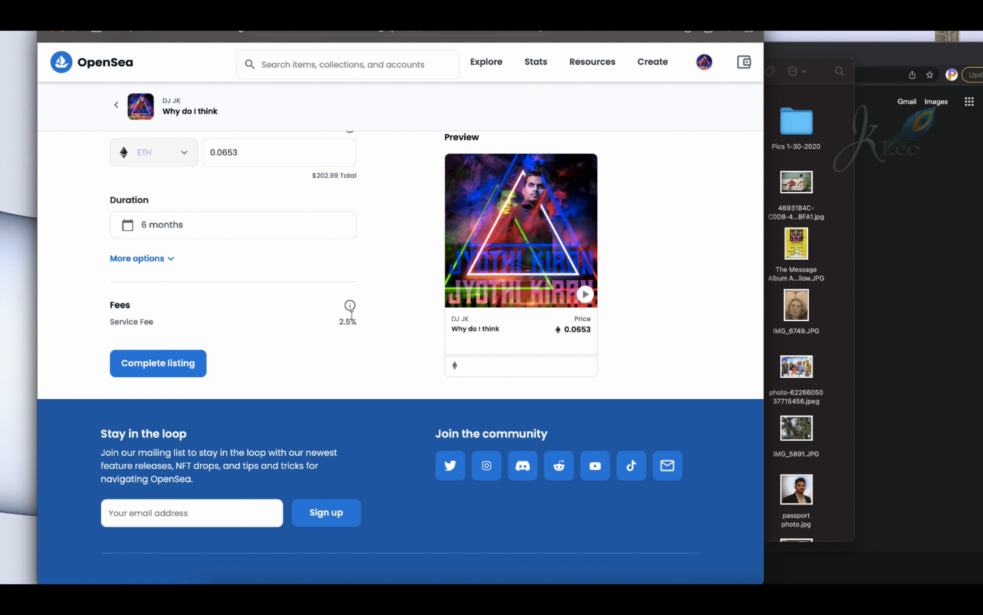
Complete the sale listing after checking the fee information, and view the listed item.
mouse_move(352, 309)
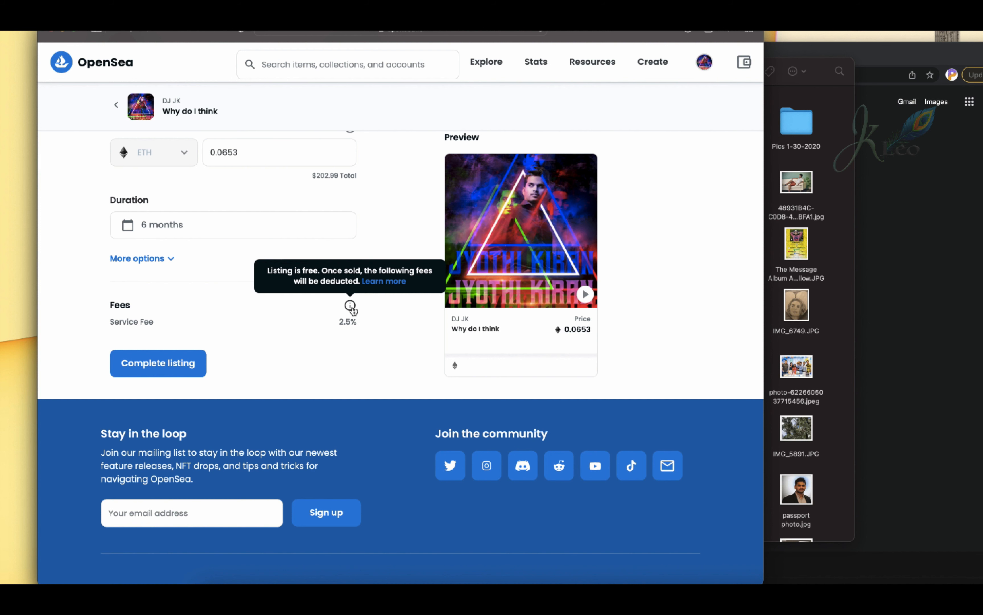
click(150, 367)
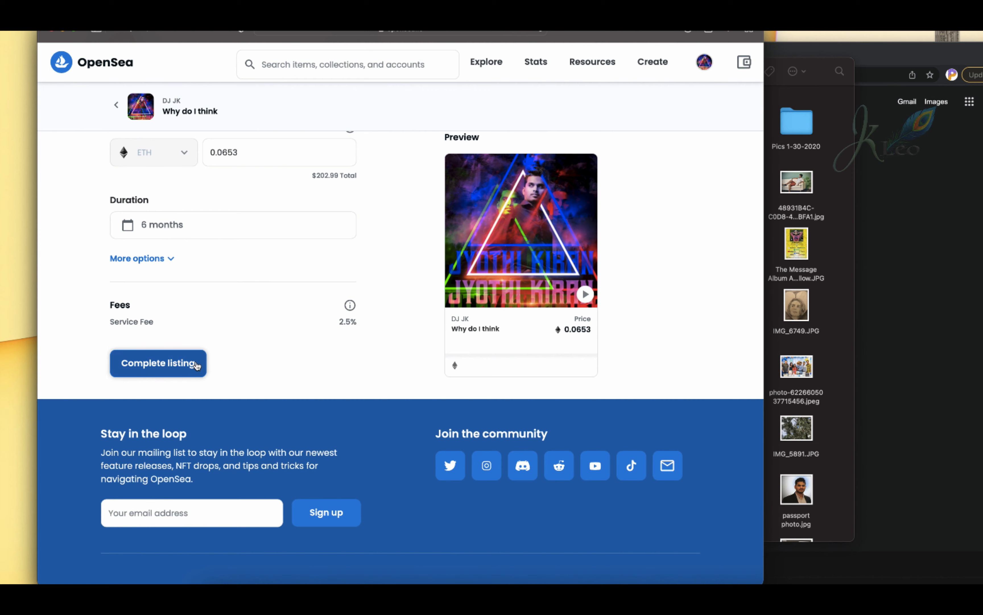
click(197, 364)
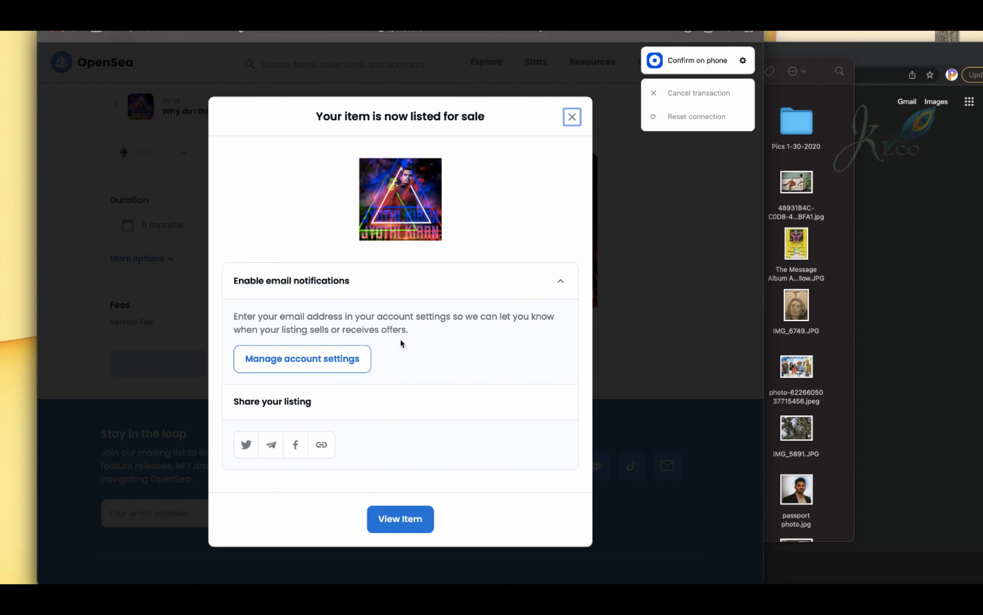
click(404, 518)
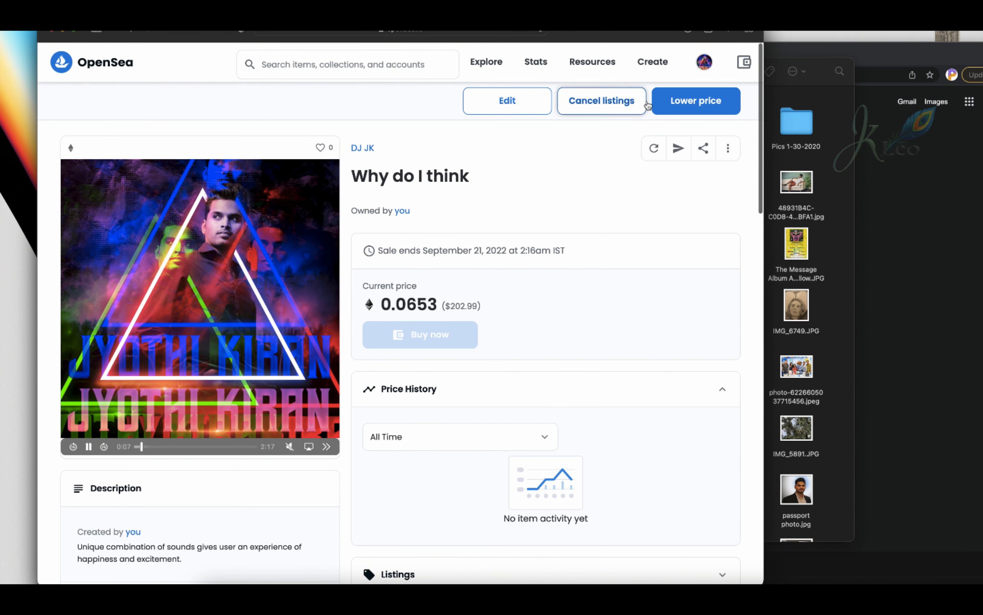
Review the editable details of "Why do I think" from media to blockchain settings, and return to the item page.
click(500, 108)
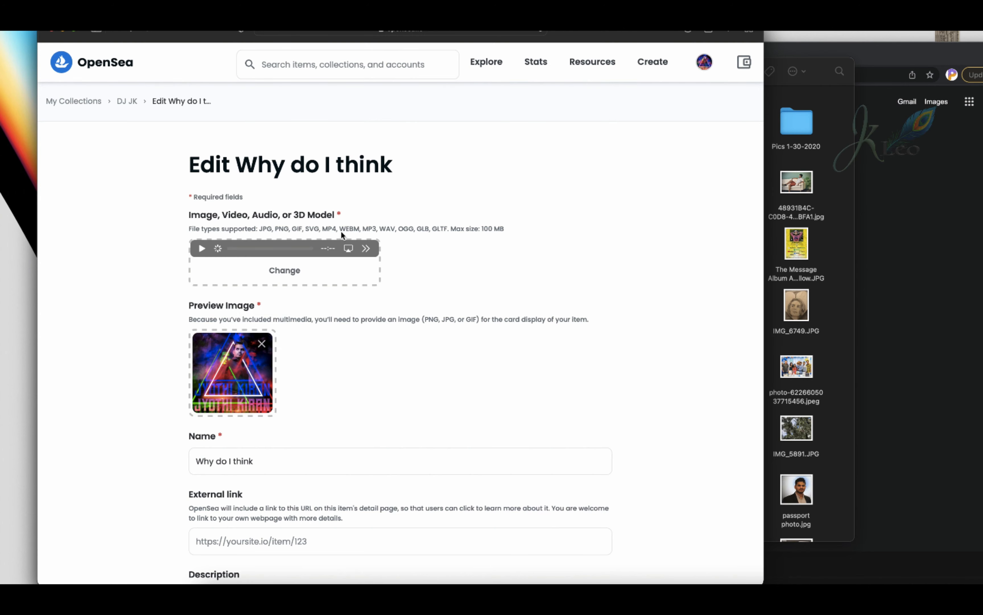
scroll(384, 432, down, 10)
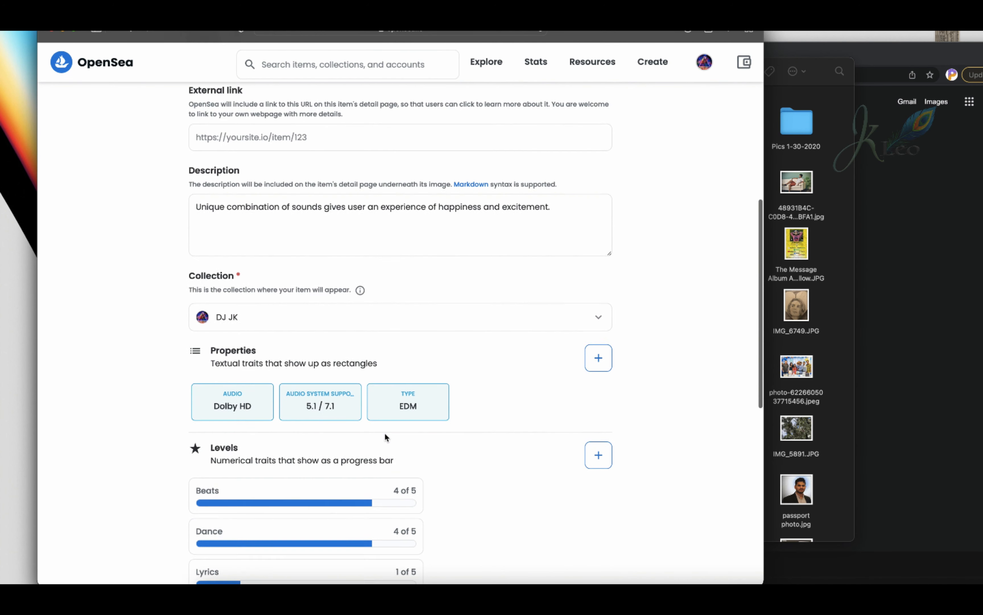
scroll(464, 391, down, 10)
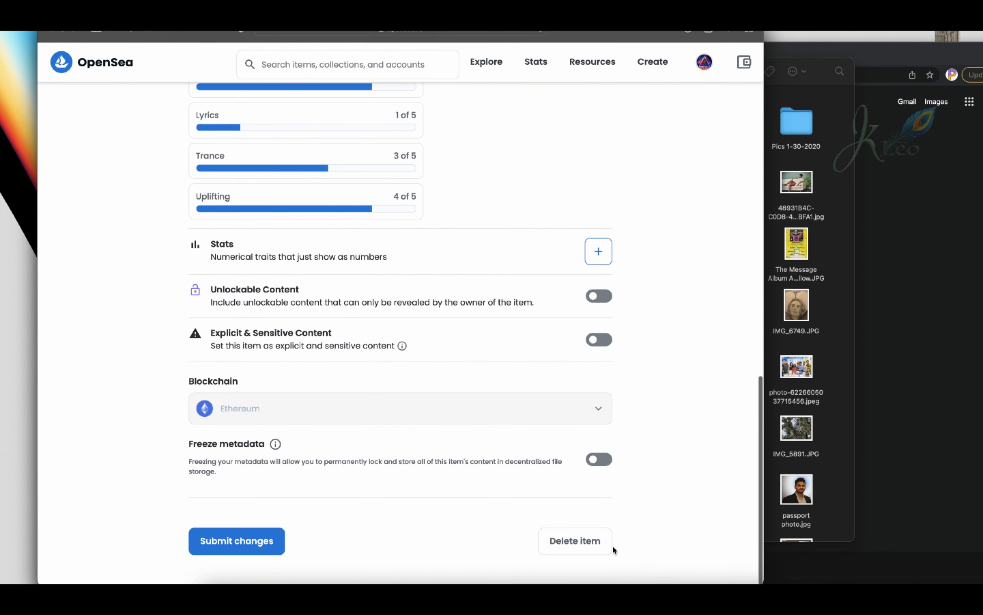
scroll(364, 501, up, 20)
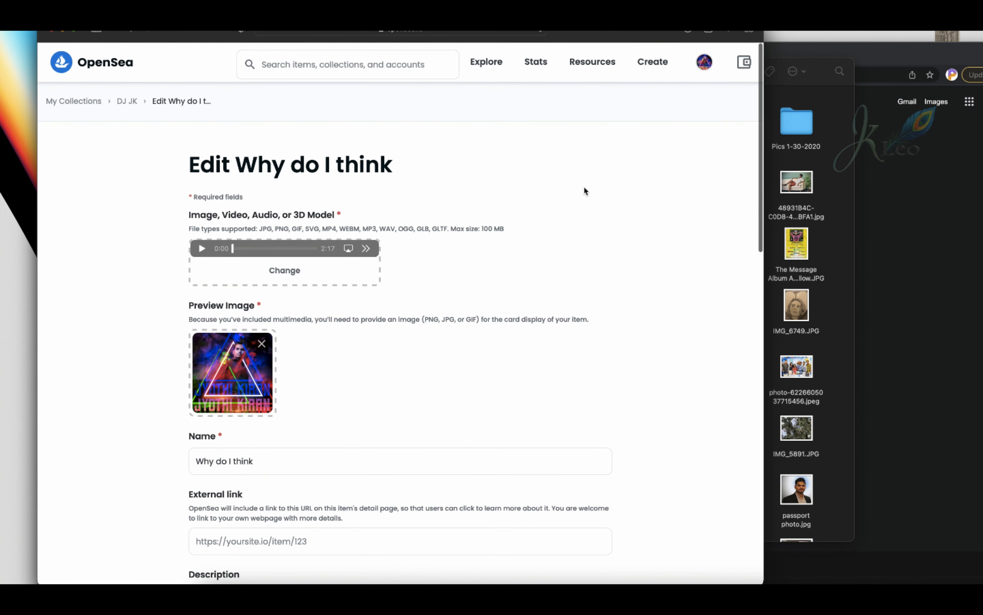
scroll(585, 187, left, 5)
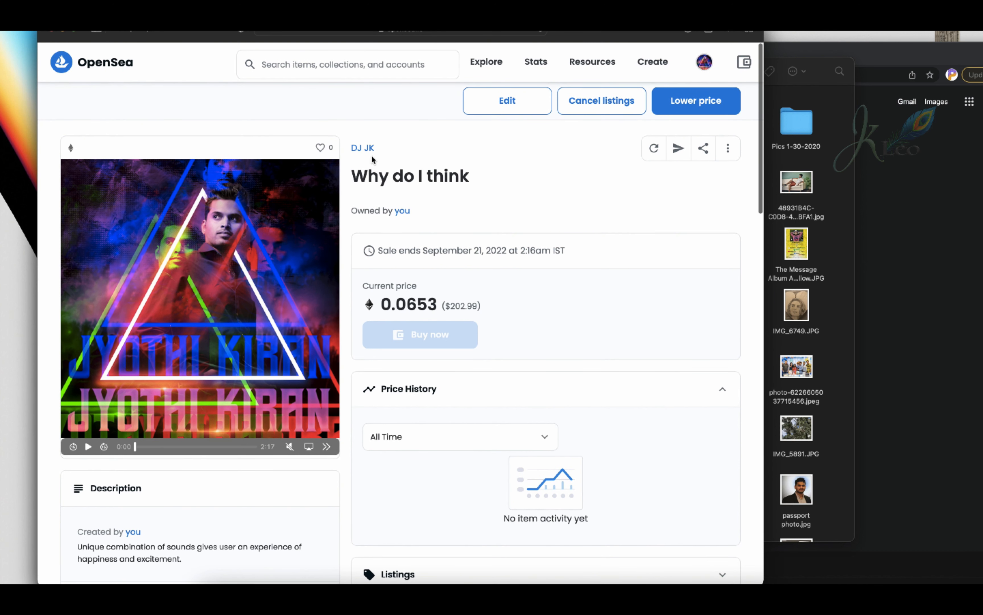
Open the DJ JK collection page and examine its statistics, description, and the items with their prices.
click(363, 149)
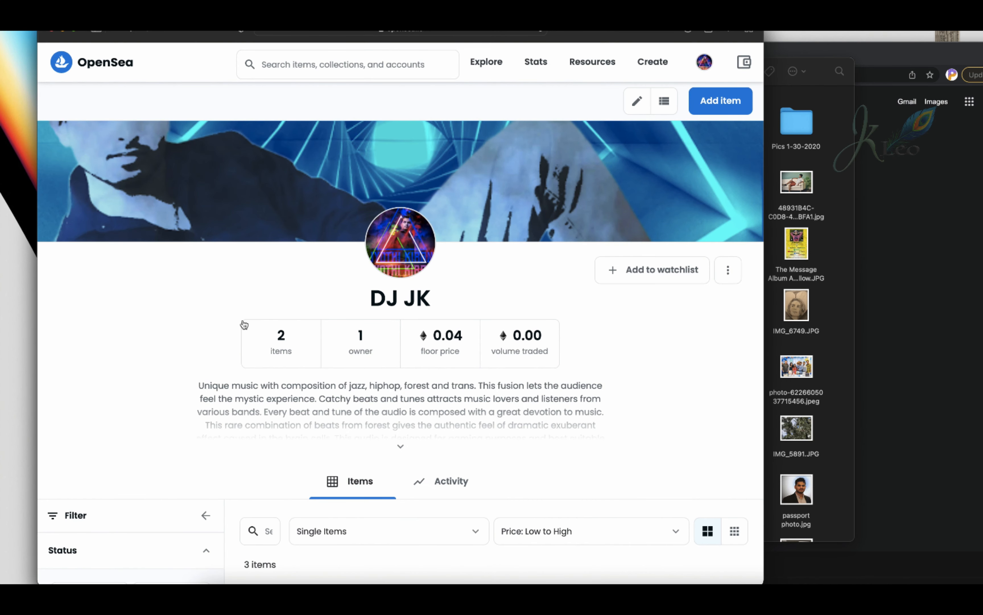
scroll(285, 325, down, 3)
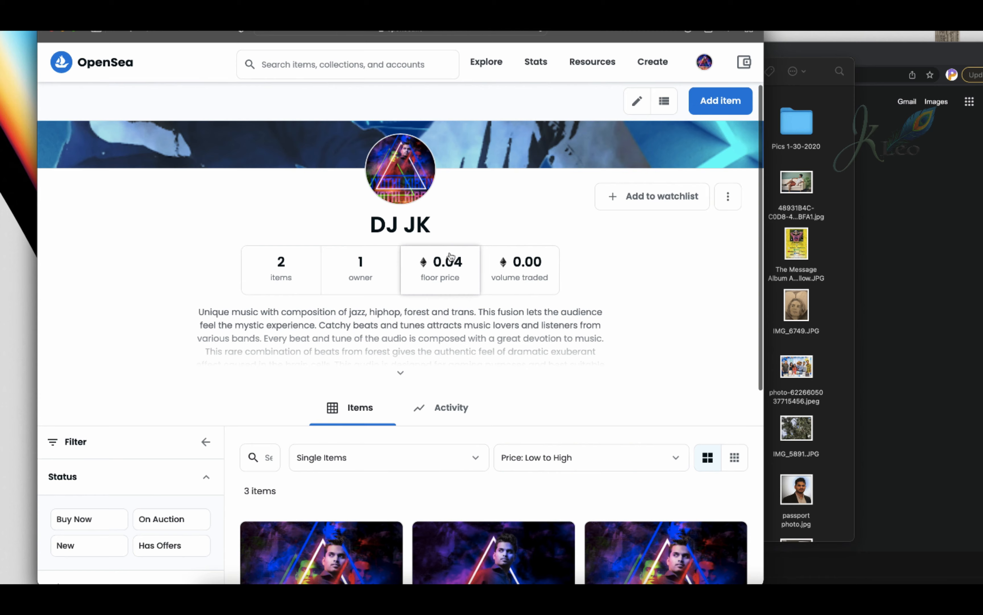
scroll(407, 163, up, 3)
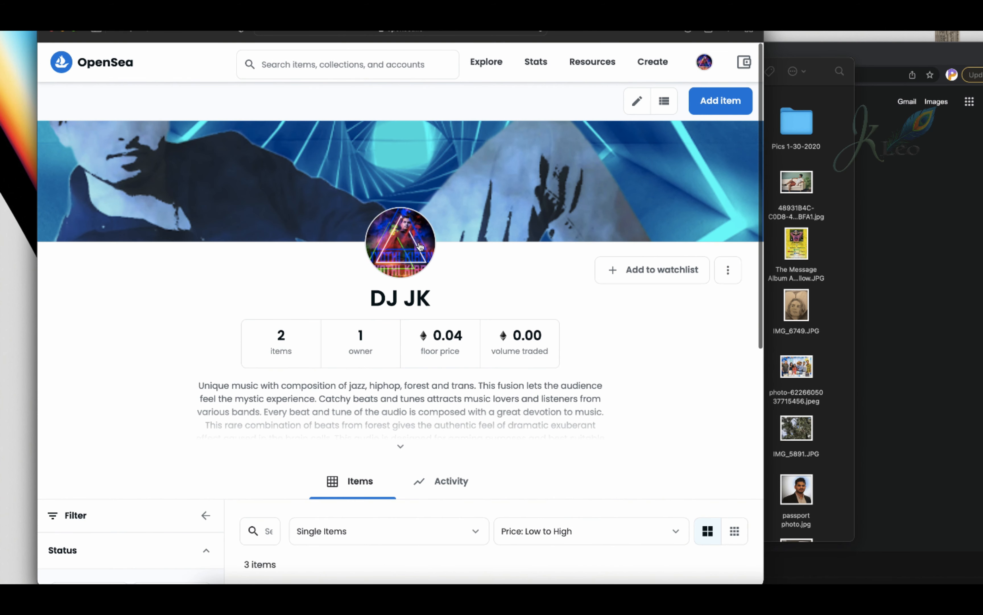
scroll(418, 246, down, 3)
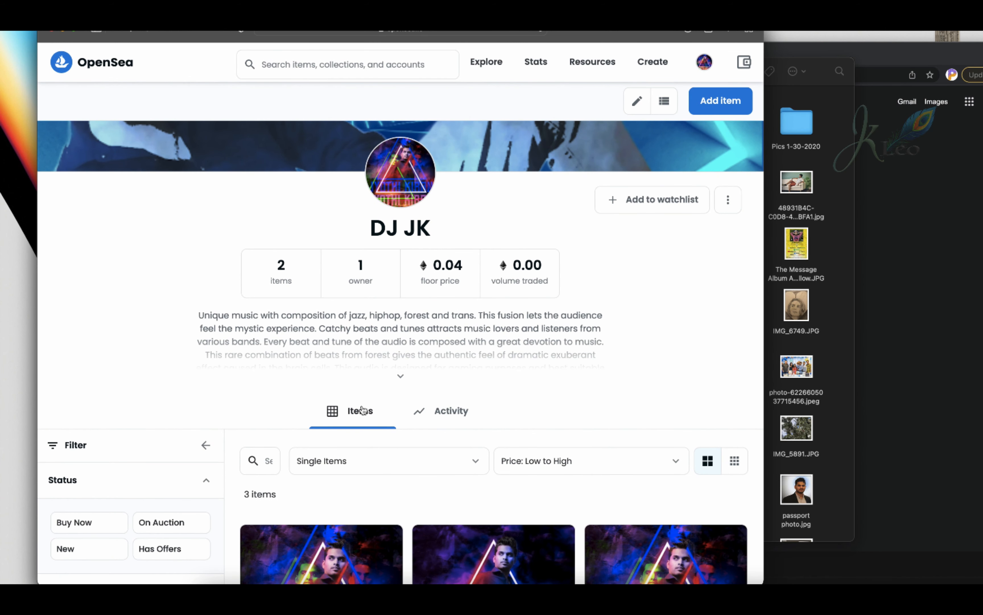
scroll(396, 351, down, 5)
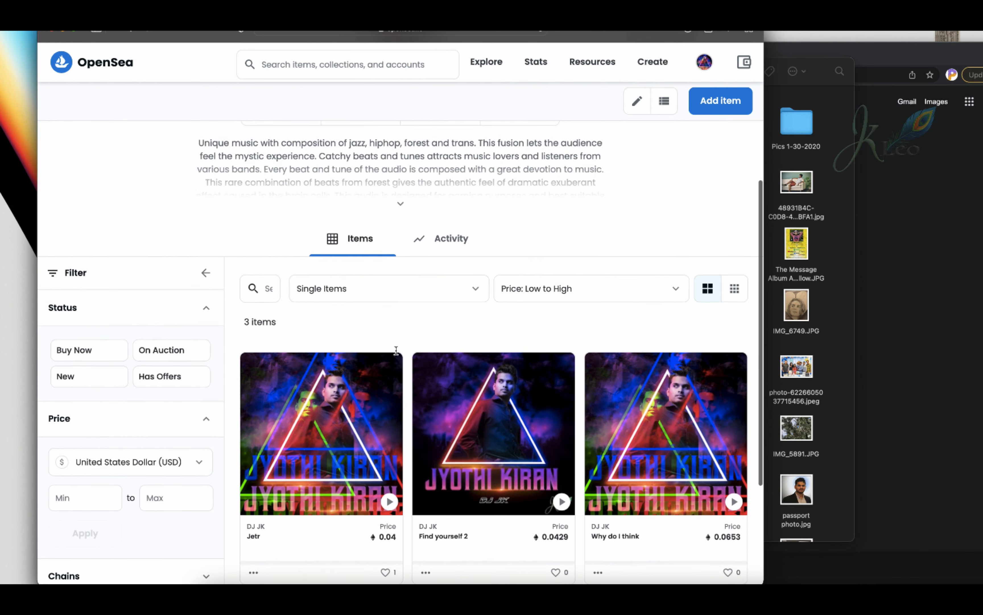
scroll(397, 355, down, 4)
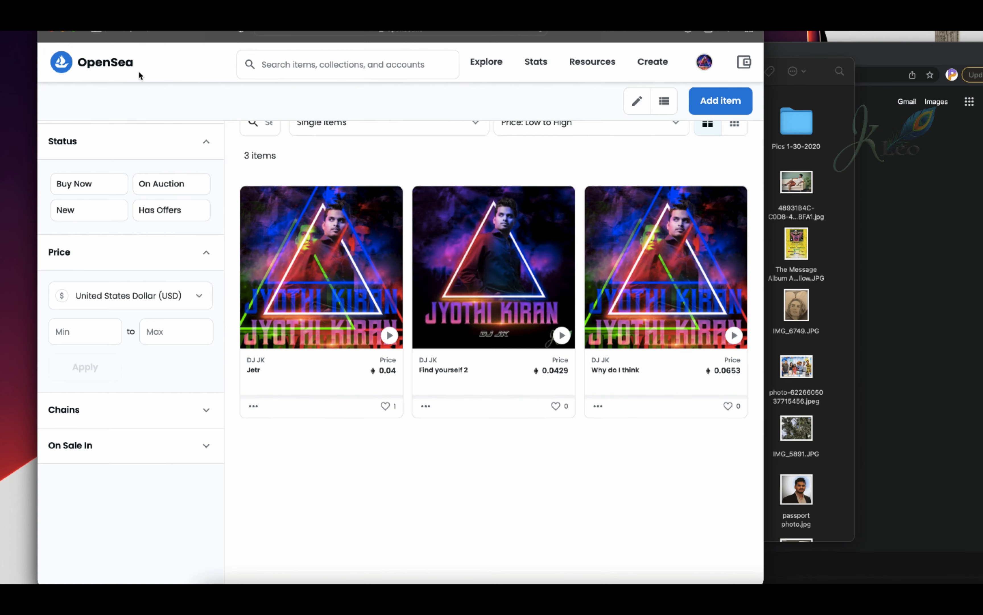
scroll(362, 352, up, 5)
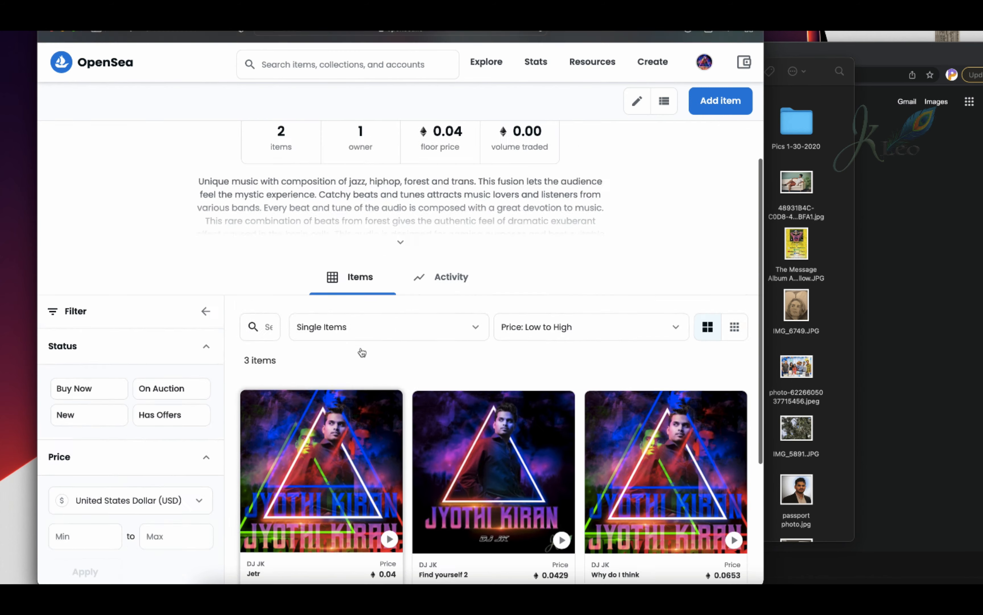
scroll(362, 352, up, 5)
scroll(362, 352, down, 4)
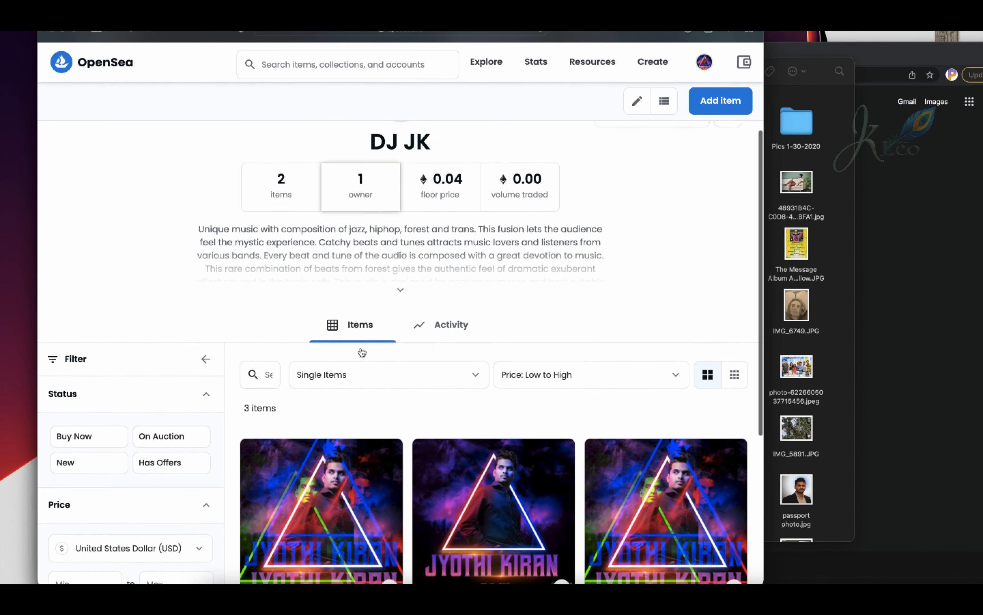
scroll(361, 352, down, 6)
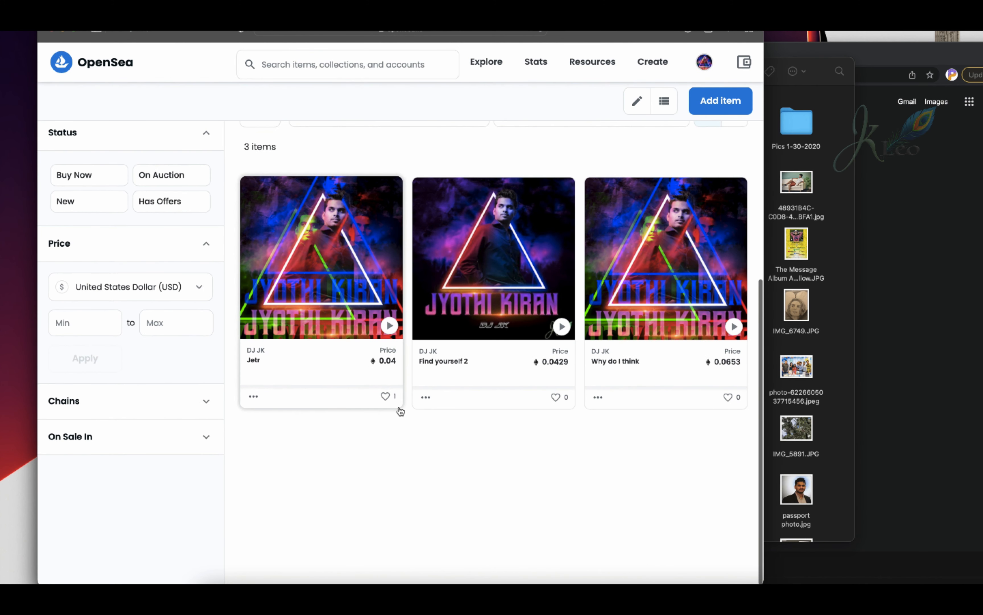
Open the Jetr item, view who favorited it, and look through that account's profile and collected items.
click(396, 396)
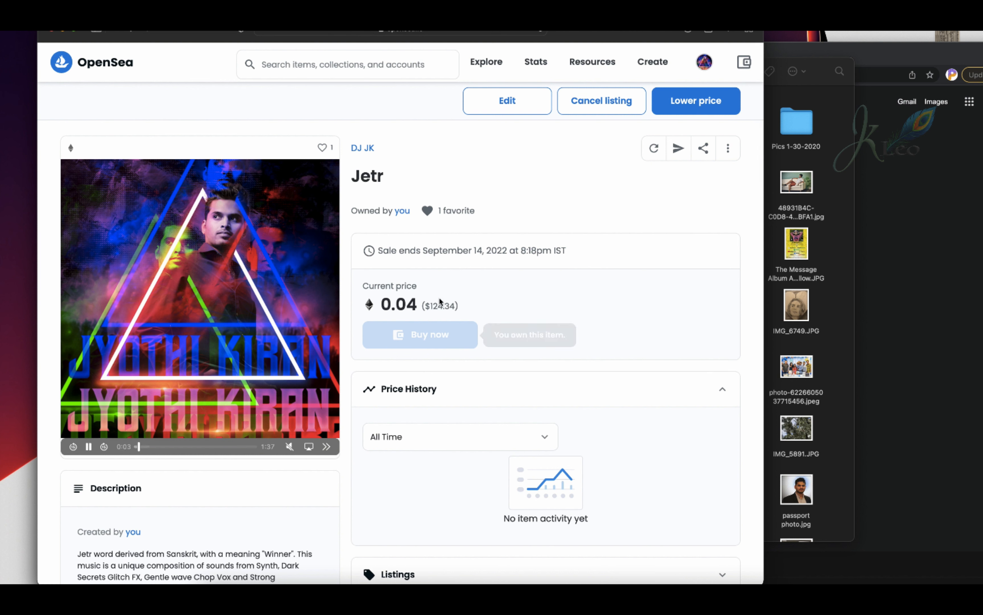
click(449, 210)
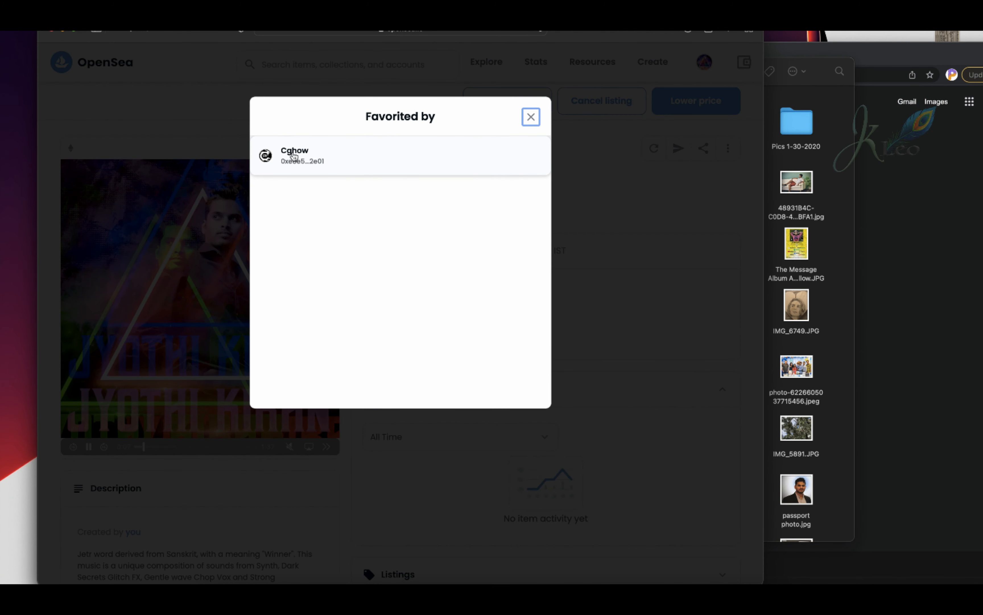
click(294, 155)
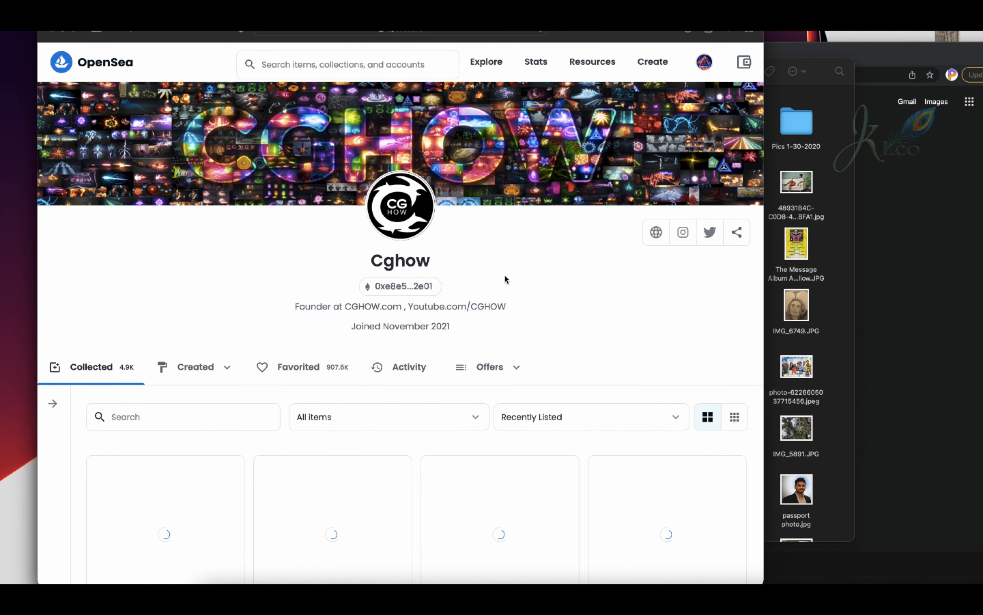
mouse_move(127, 370)
scroll(166, 301, down, 10)
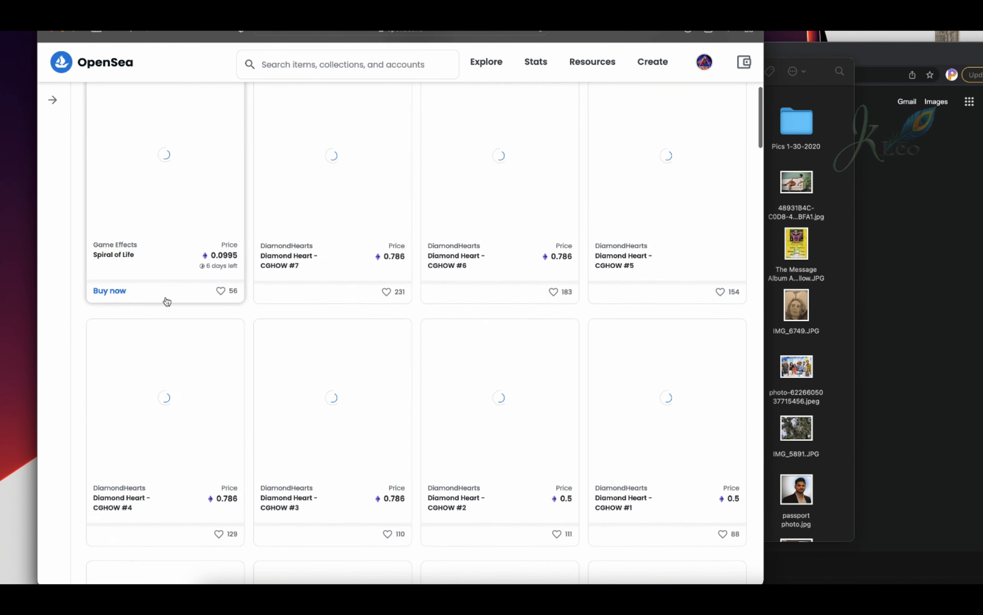
scroll(166, 301, up, 15)
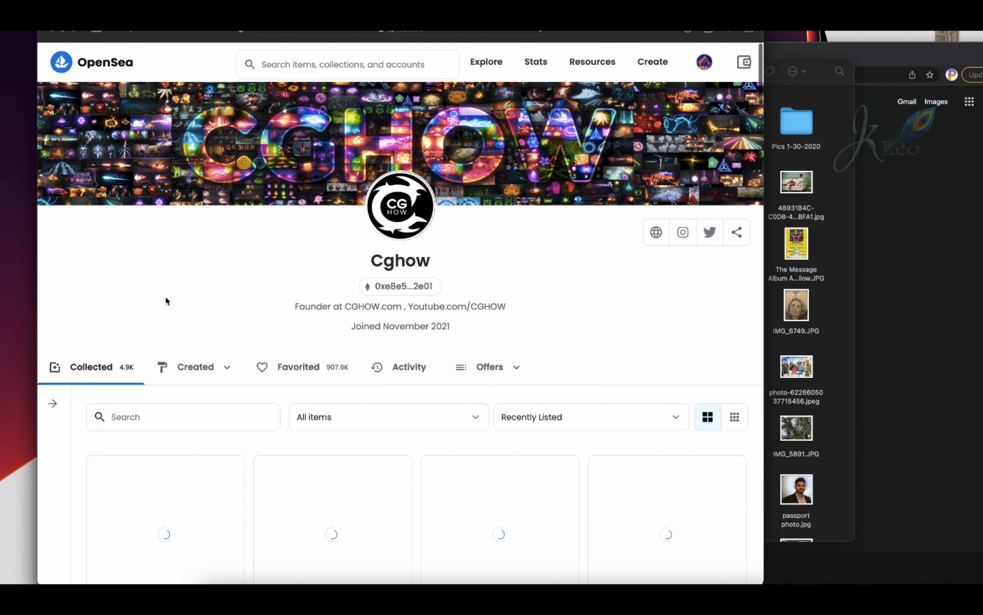